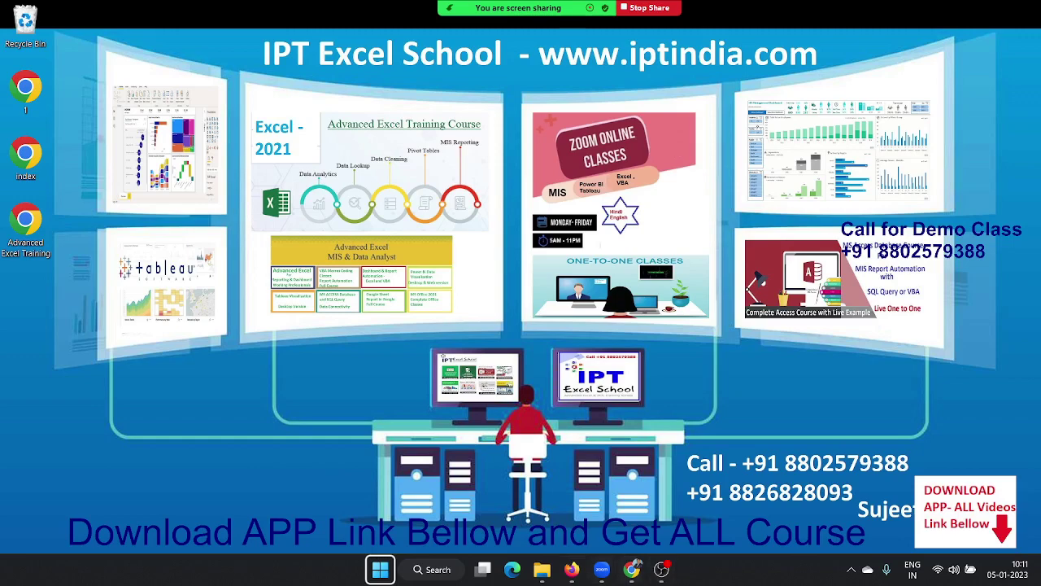
# - Open the D:\Data folder in File Explorer, select all seven Excel files and show its full path
pyautogui.moveTo(542, 570)
pyautogui.click(498, 525)
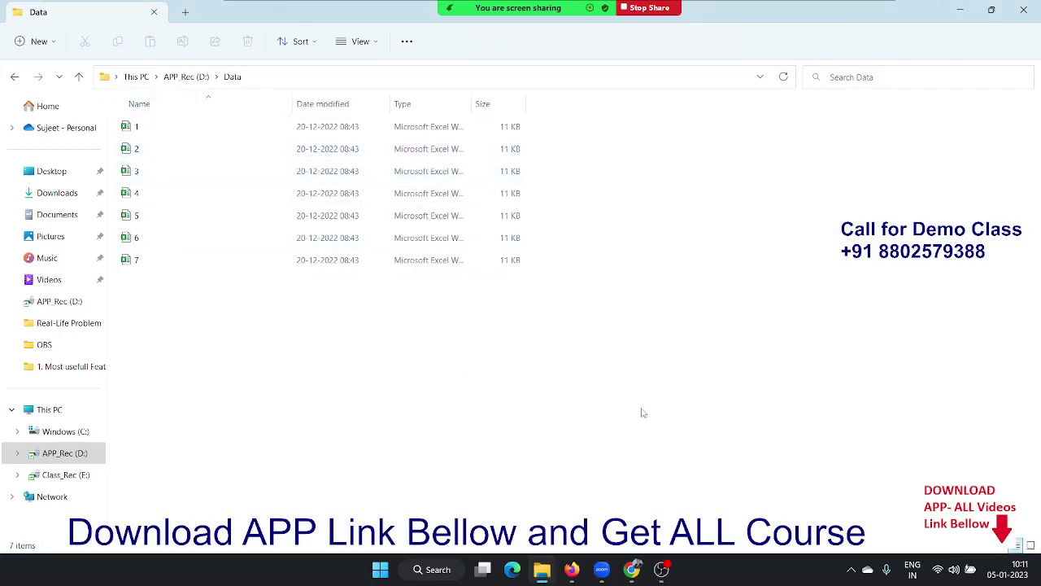
pyautogui.moveTo(642, 408); pyautogui.dragTo(82, 122)
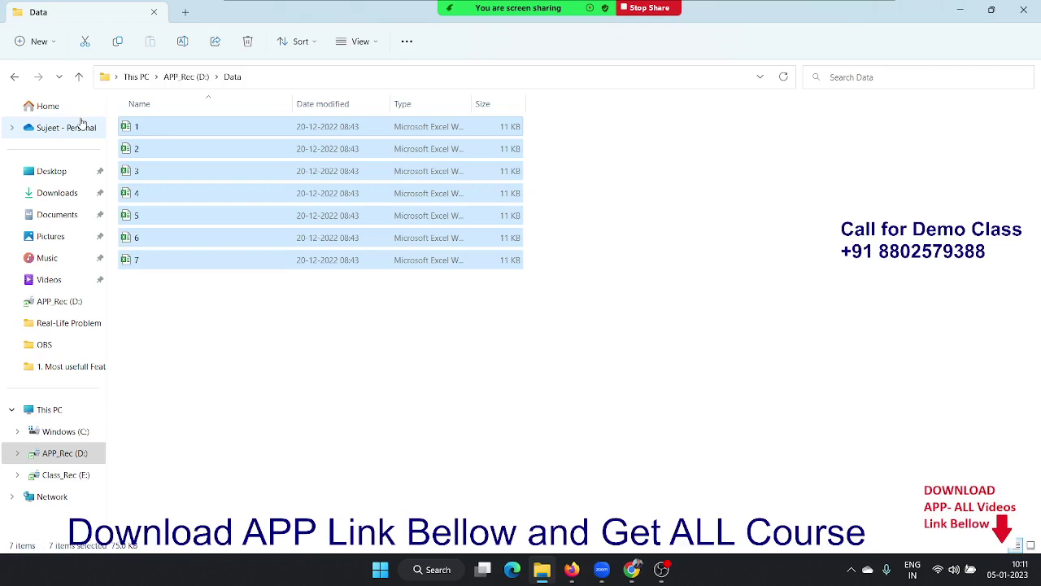
pyautogui.click(255, 74)
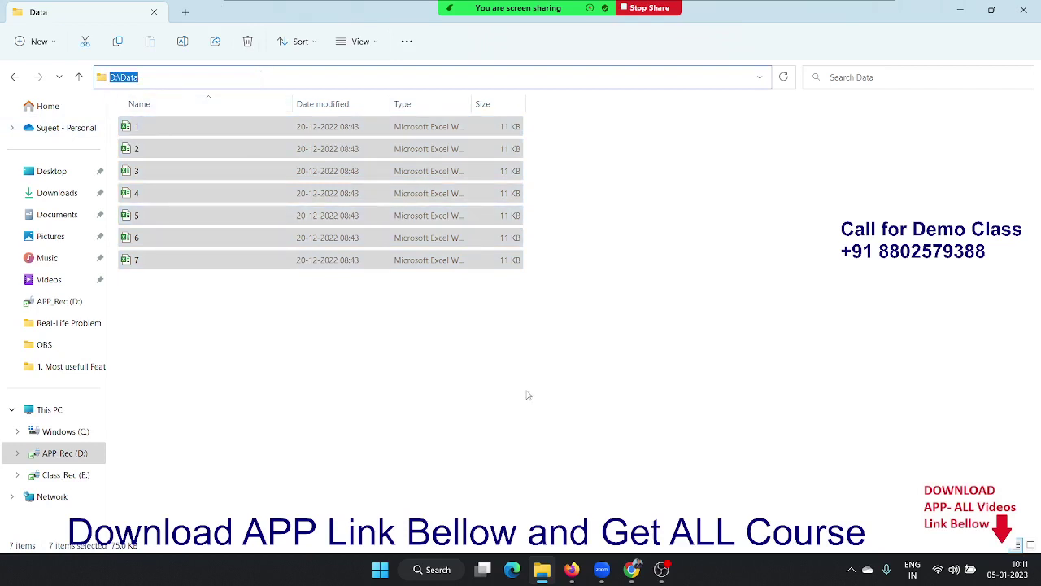
# - Launch Excel and create a new blank workbook
pyautogui.press('super')
pyautogui.write('excel')
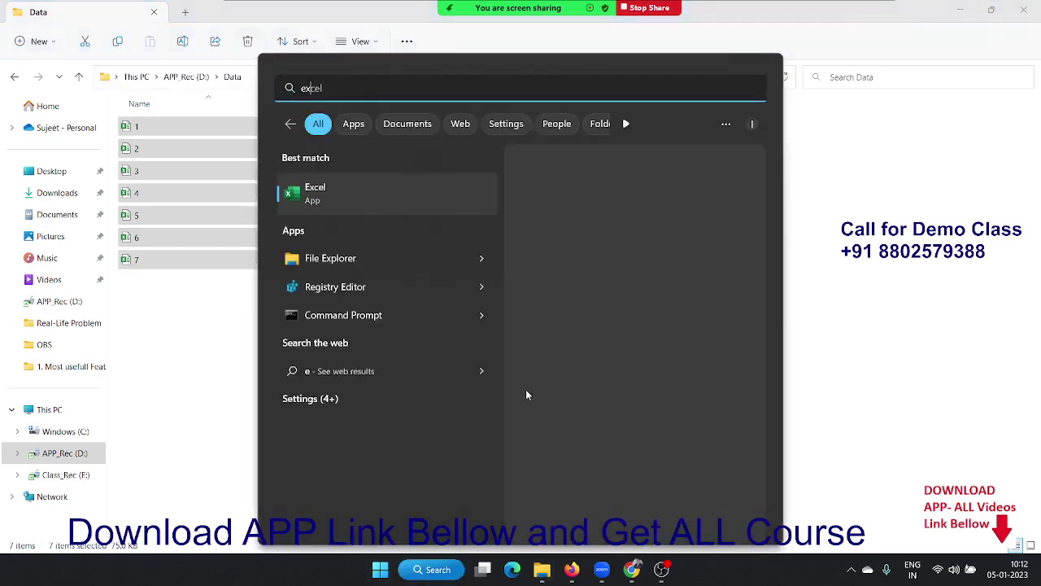
pyautogui.press('Return')
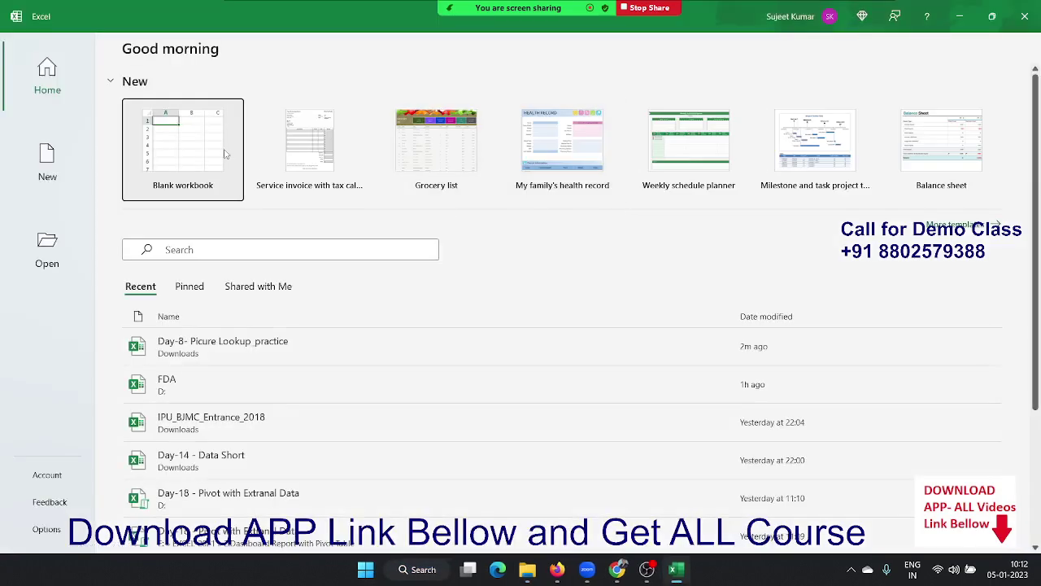
pyautogui.click(227, 154)
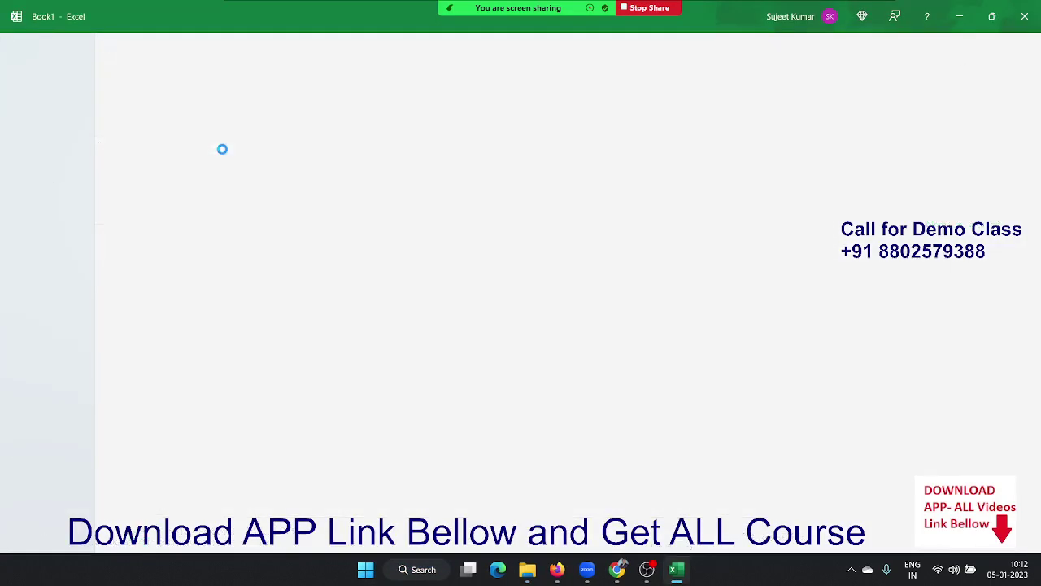
# - Open the VBA editor from the Developer tab and insert a new module
pyautogui.click(395, 43)
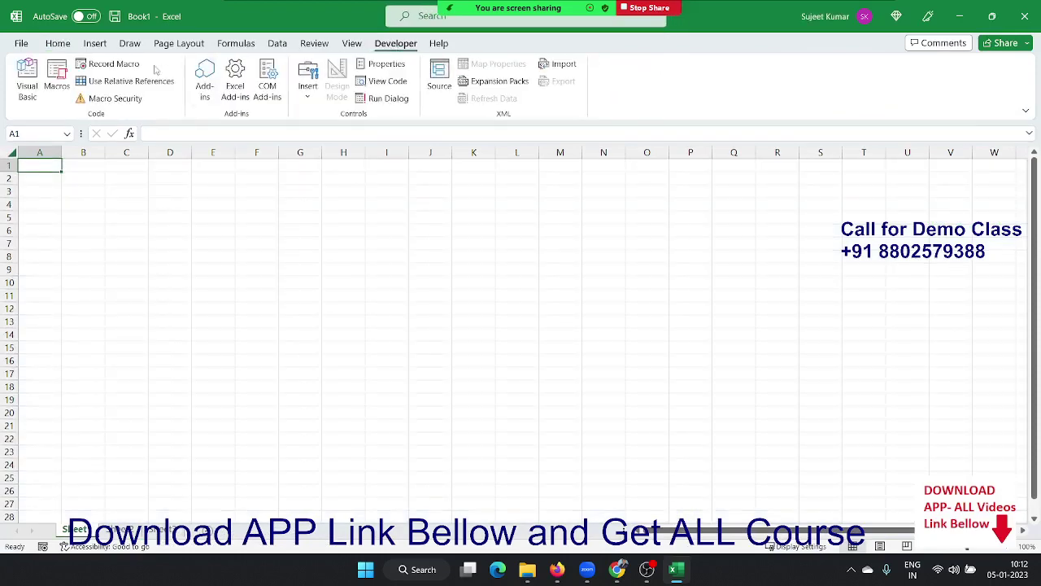
pyautogui.click(25, 81)
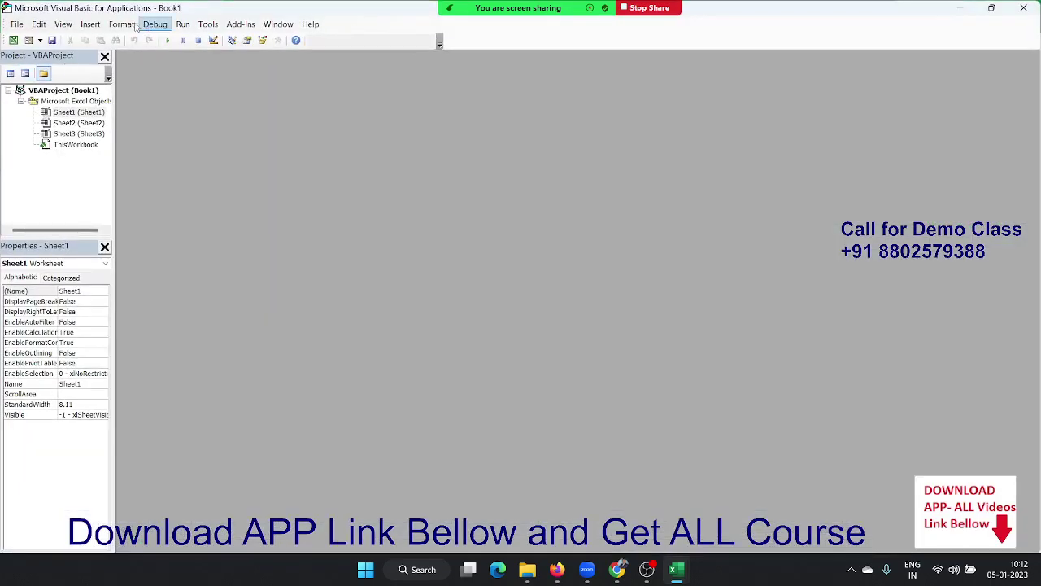
pyautogui.click(89, 24)
pyautogui.click(111, 68)
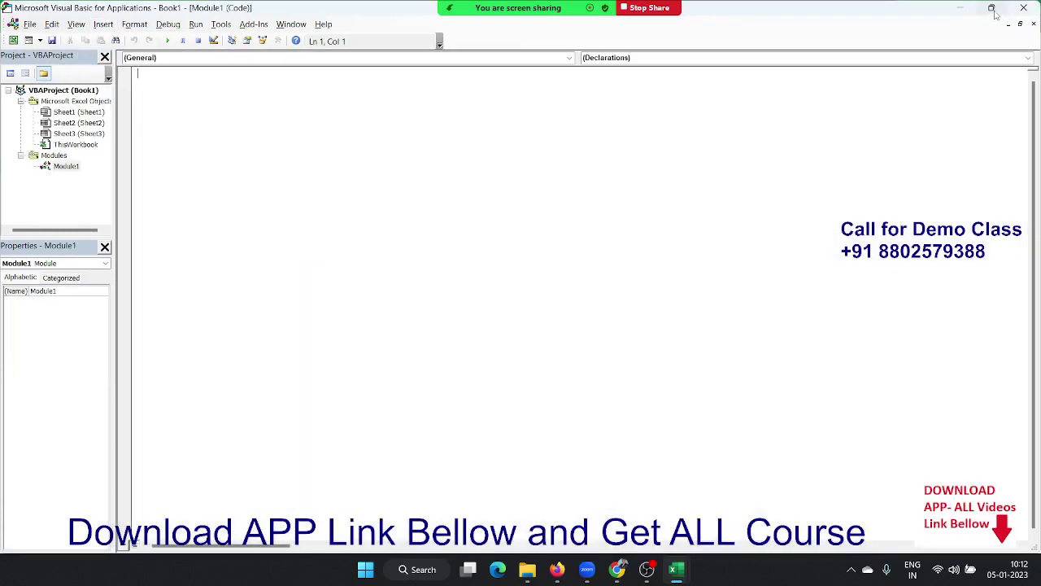
# - Tile the VBA editor on the left and Excel on the right, then focus Module1
pyautogui.moveTo(992, 10)
pyautogui.click(905, 45)
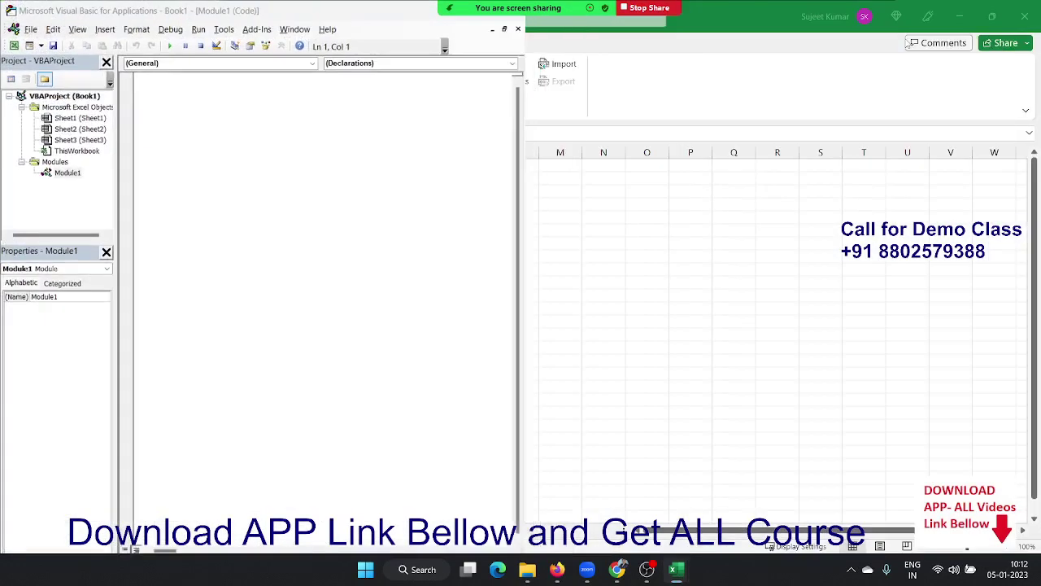
pyautogui.click(729, 160)
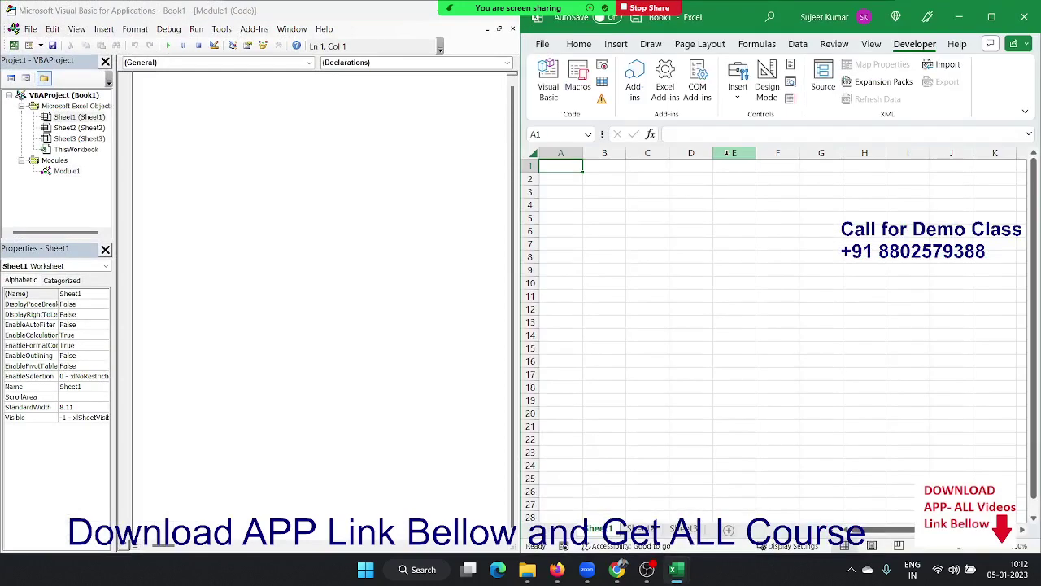
pyautogui.click(176, 124)
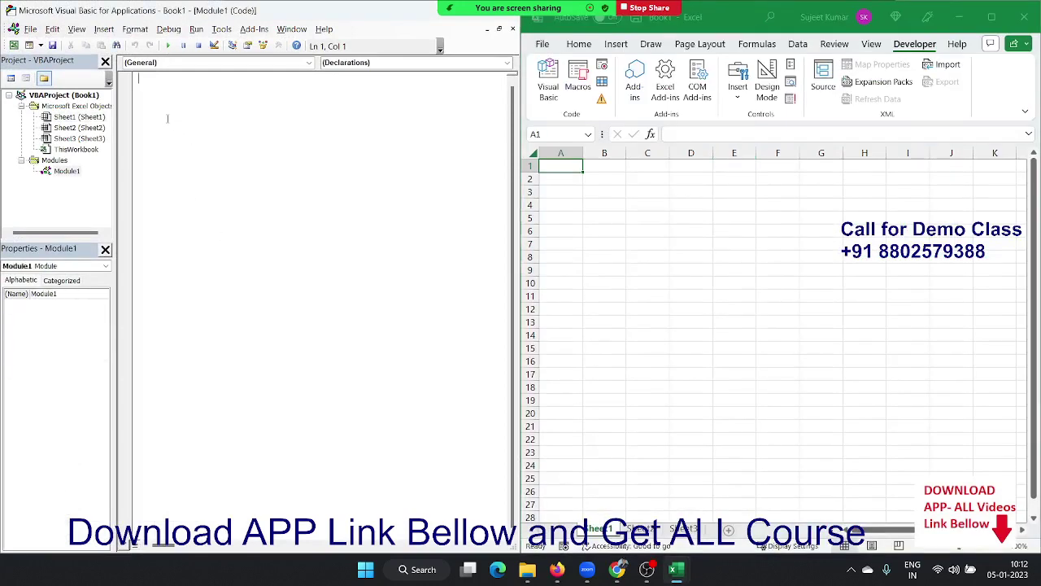
# - Write Sub rr() with a String variable declaration and begin the line fn=dir(
pyautogui.write('sub ')
pyautogui.write('rr')
pyautogui.write('()')
pyautogui.press('Return')
pyautogui.press('Return')
pyautogui.press('Return')
pyautogui.press('Return')
pyautogui.press('Return')
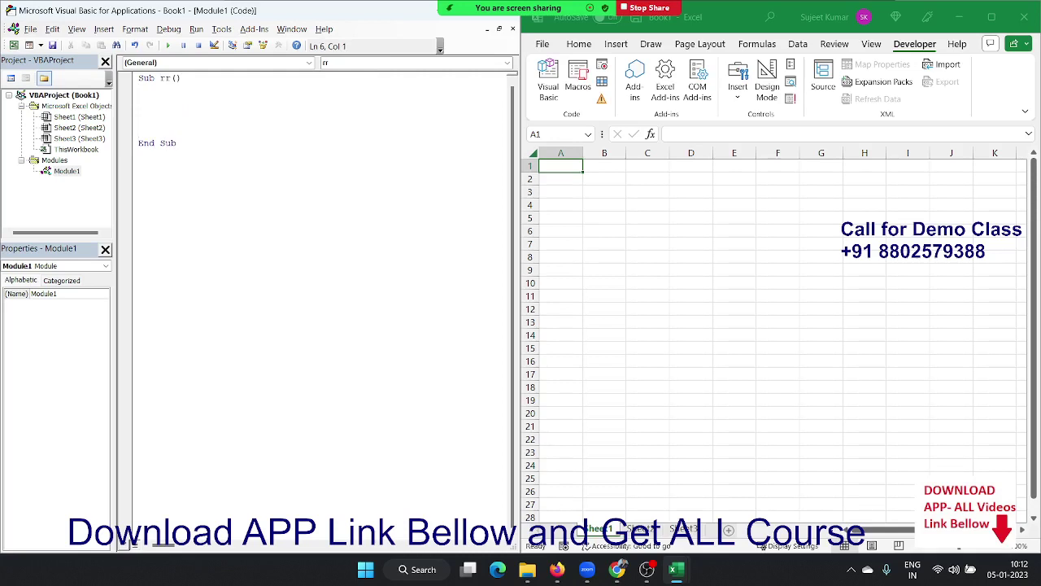
pyautogui.click(139, 100)
pyautogui.write('d')
pyautogui.write('im ln ')
pyautogui.write('as s')
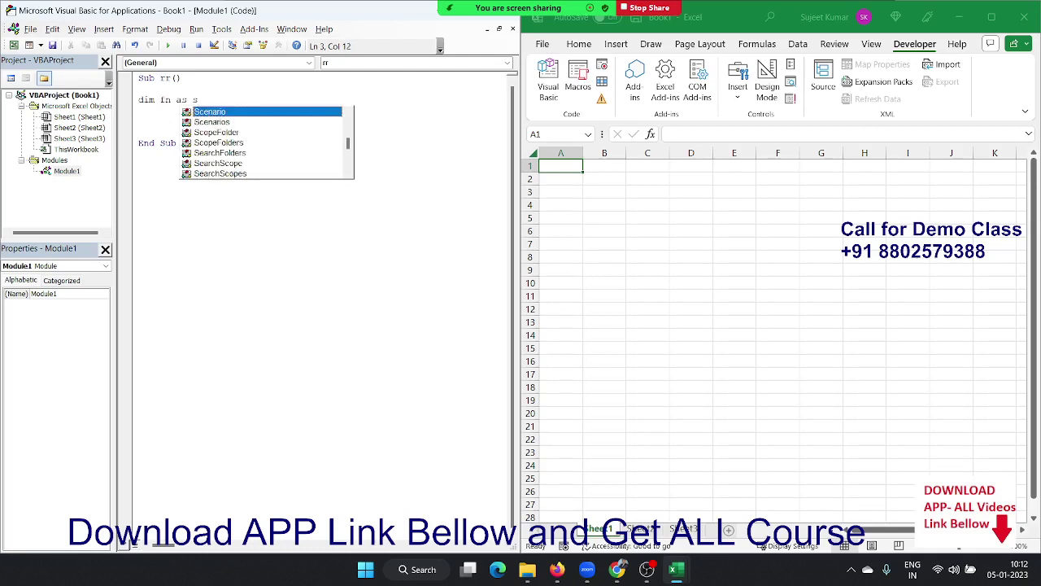
pyautogui.write('tr')
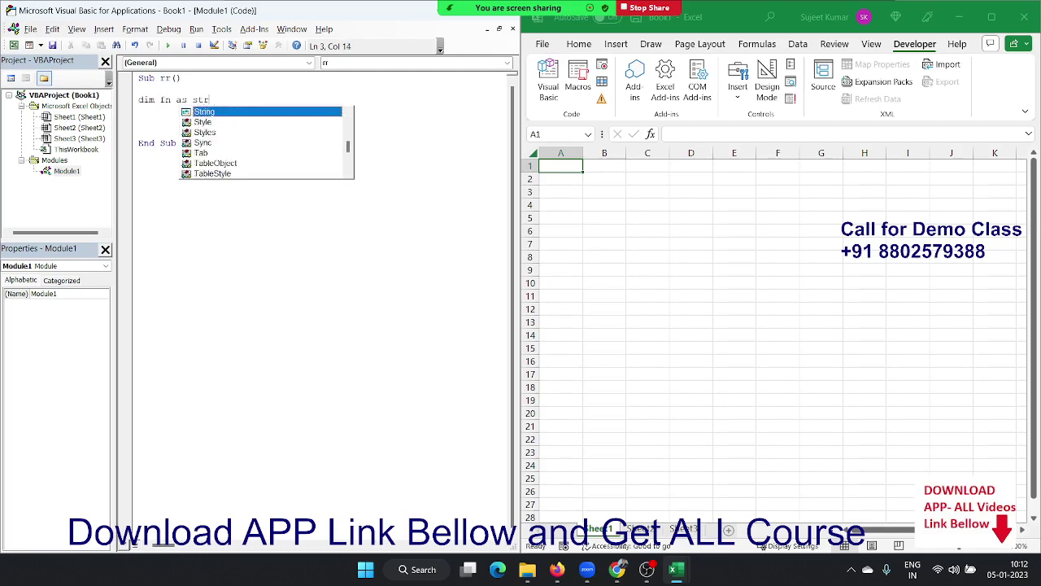
pyautogui.write('i')
pyautogui.press('Tab')
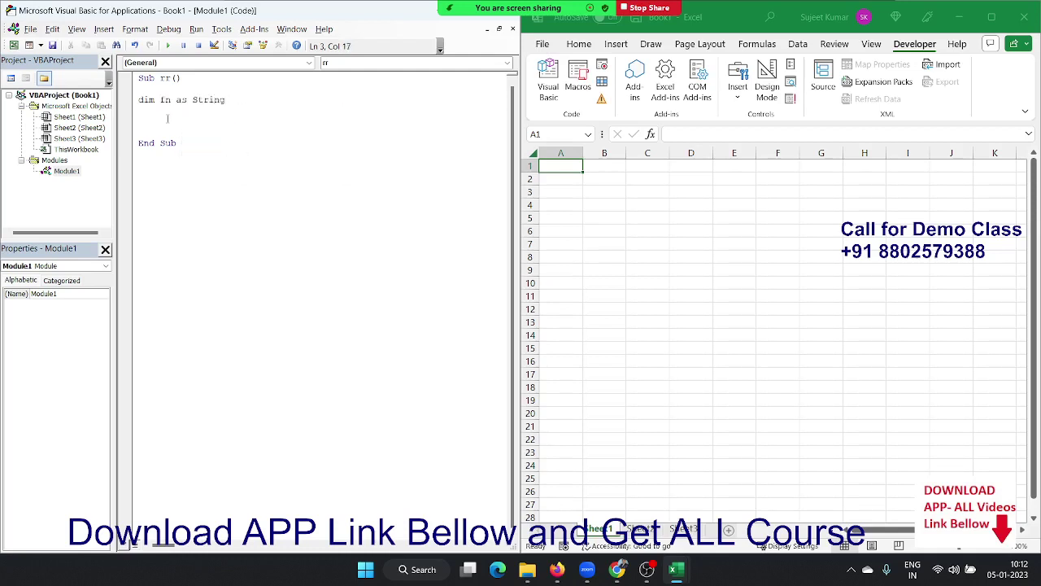
pyautogui.press('Return')
pyautogui.press('Return')
pyautogui.press('Return')
pyautogui.press('Return')
pyautogui.press('Return')
pyautogui.press('Return')
pyautogui.click(139, 121)
pyautogui.write('fn')
pyautogui.write('=di')
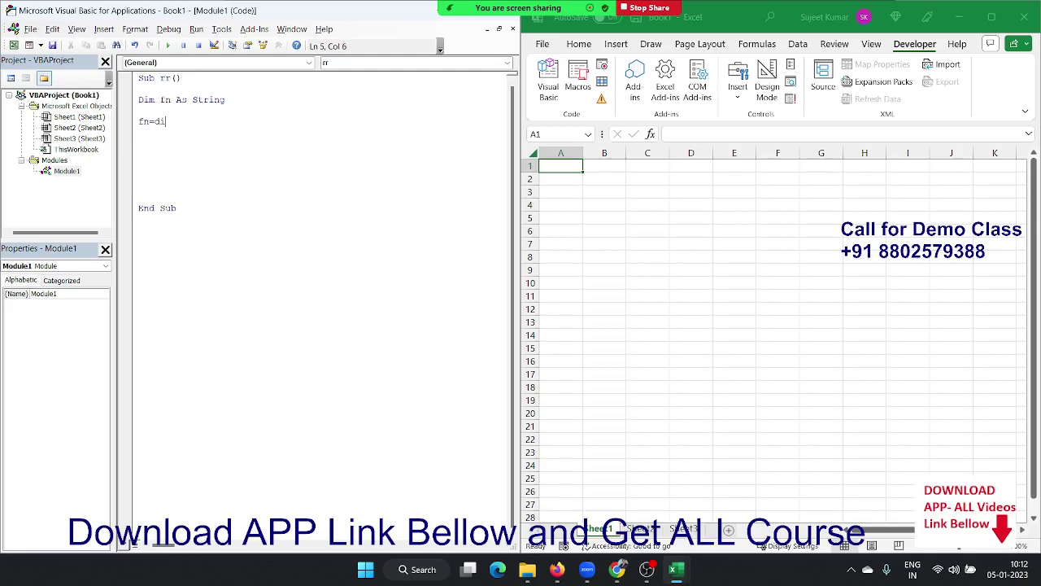
pyautogui.write('r(')
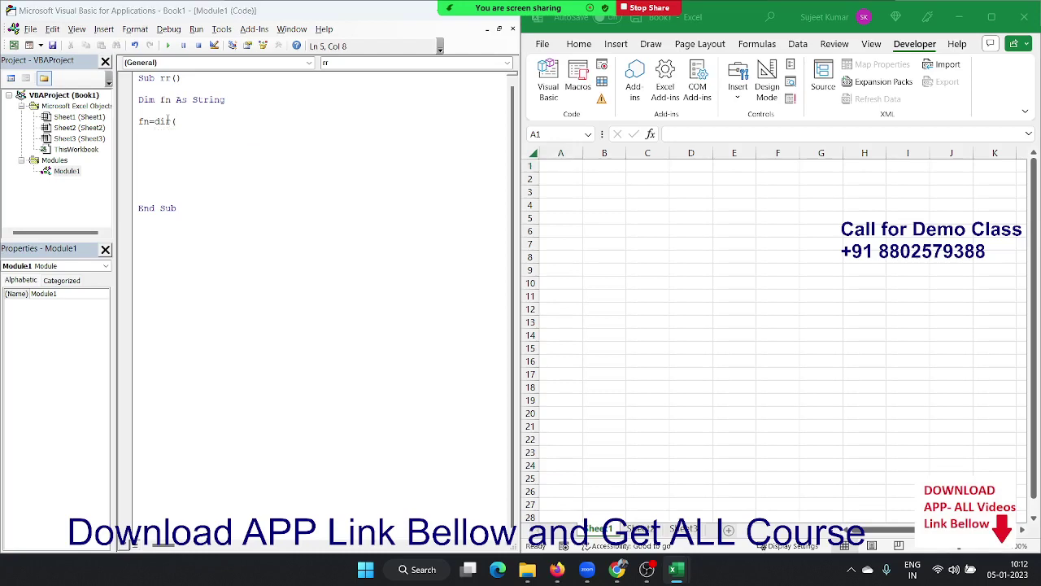
# - Check the D:\Data folder path in File Explorer and return to the code editor
pyautogui.hotkey('alt', 'Tab')
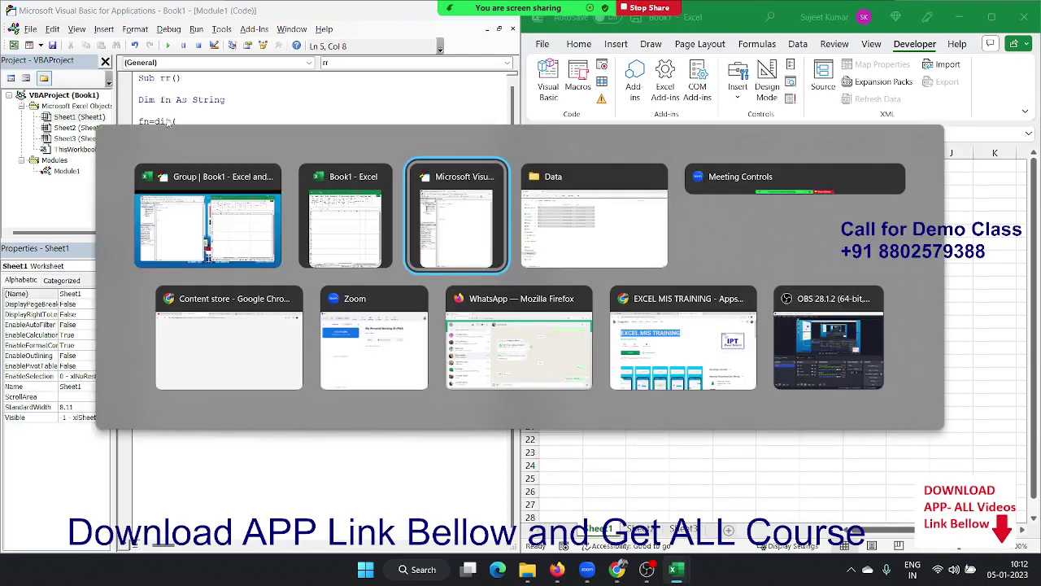
pyautogui.hotkey('alt', 'Tab')
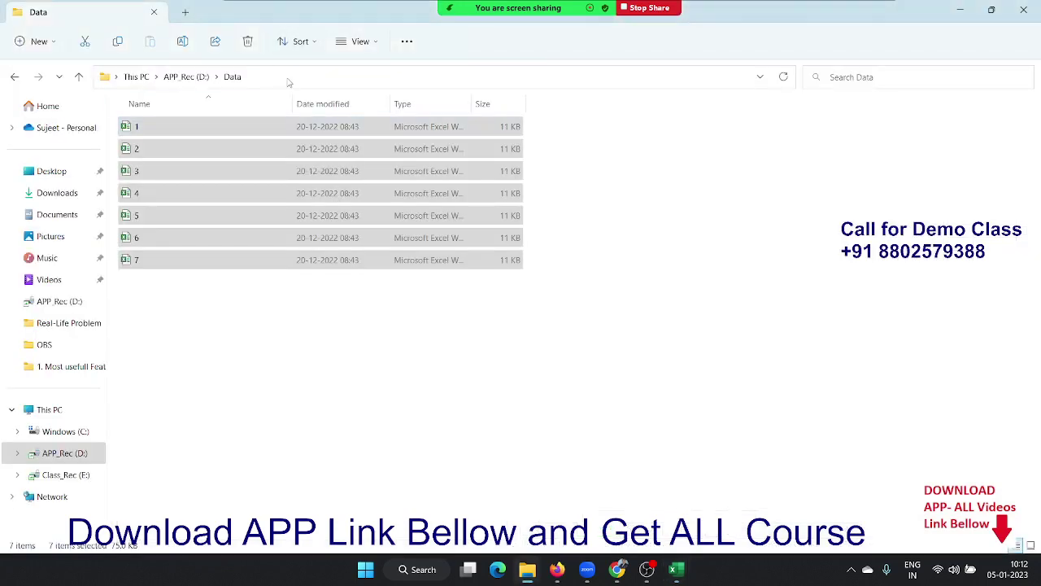
pyautogui.click(288, 77)
pyautogui.hotkey('alt', 'Tab')
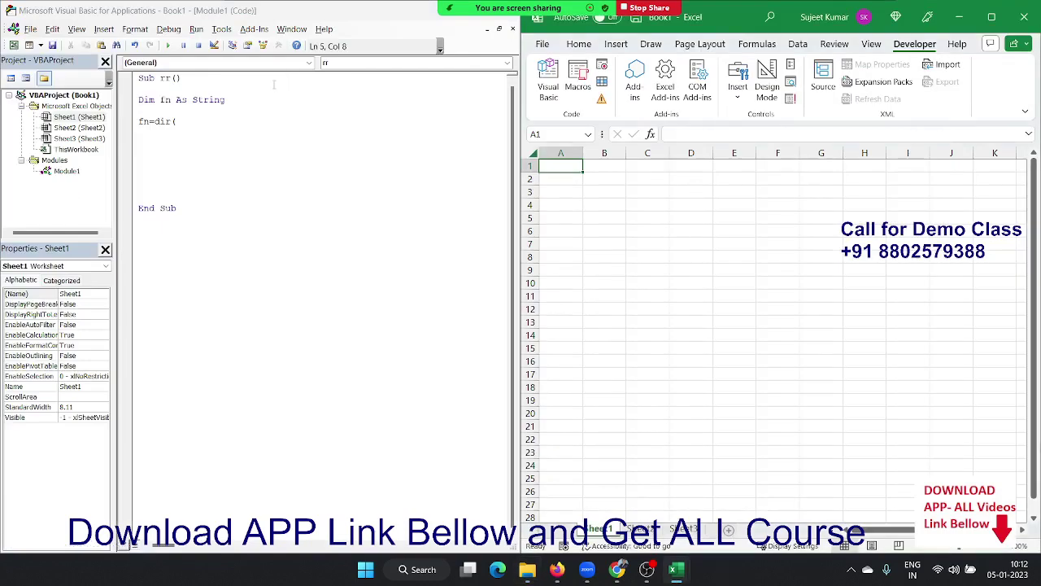
# - Finish the line as fn = Dir("D:\Data\*.*", vbNormal), choosing vbNormal from IntelliSense
pyautogui.click(253, 117)
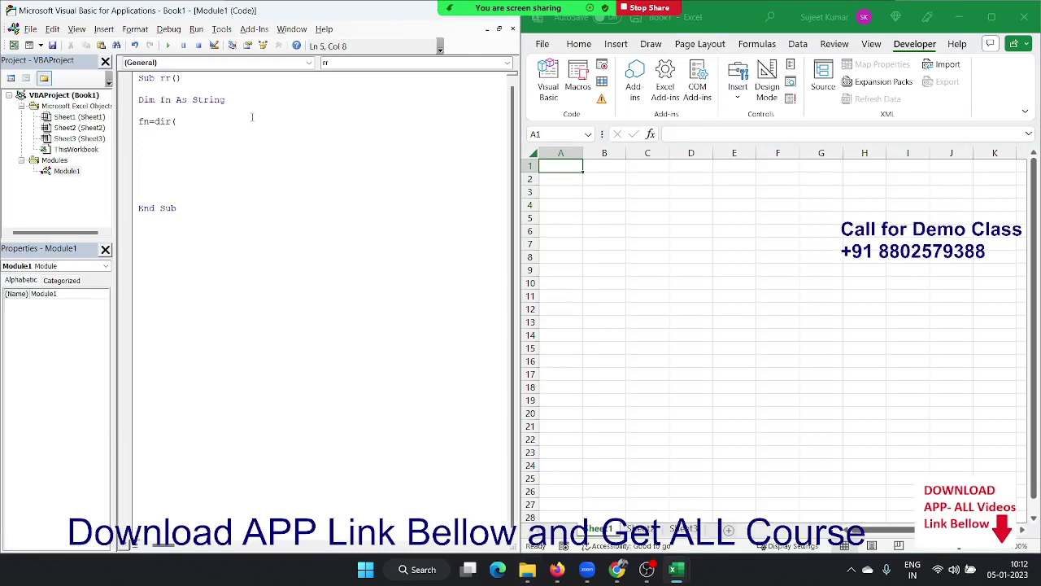
pyautogui.write('"')
pyautogui.write('D:\\Data')
pyautogui.write('\\')
pyautogui.write('*')
pyautogui.write('xl')
pyautogui.write('sx')
pyautogui.press('BackSpace')
pyautogui.press('BackSpace')
pyautogui.press('BackSpace')
pyautogui.press('BackSpace')
pyautogui.write('*"')
pyautogui.write(',')
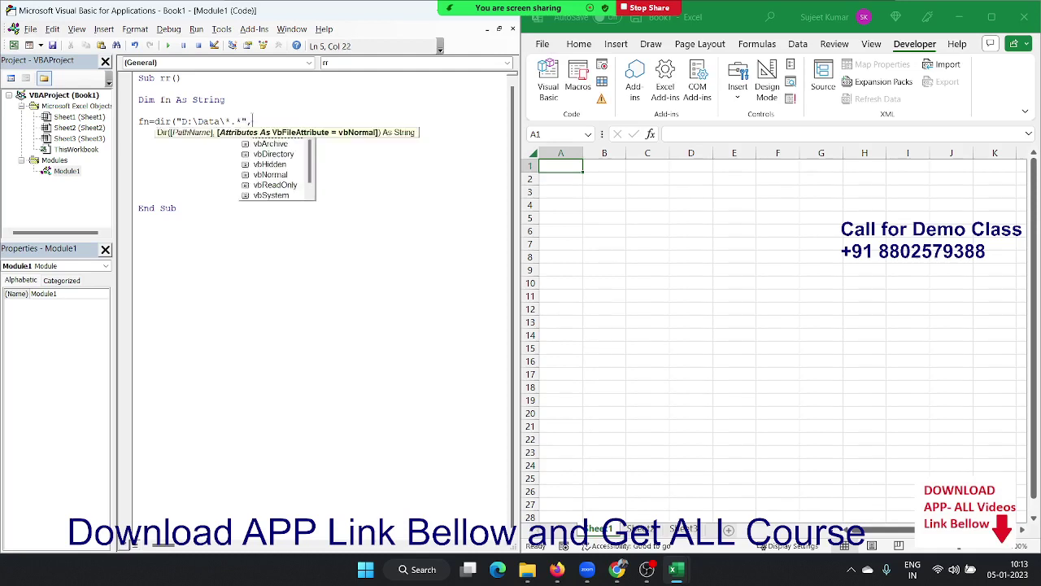
pyautogui.press('Down')
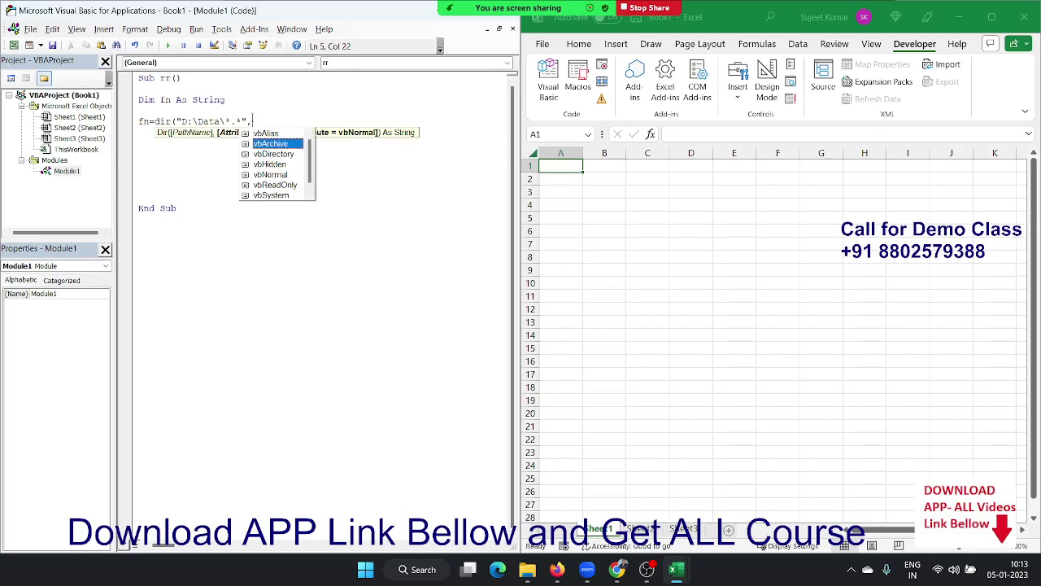
pyautogui.press('Down')
pyautogui.press('Down')
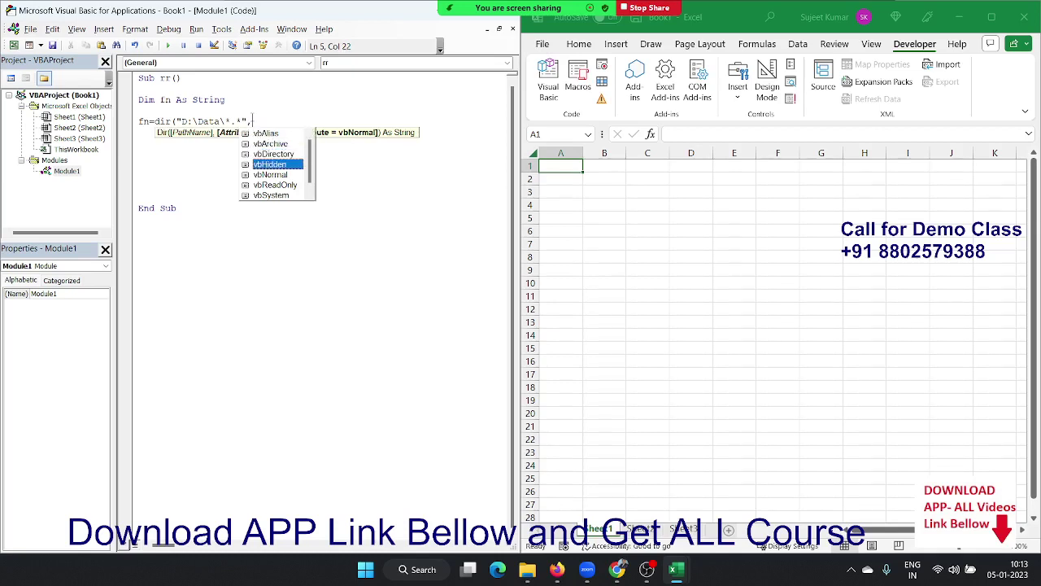
pyautogui.press('Down')
pyautogui.press('Tab')
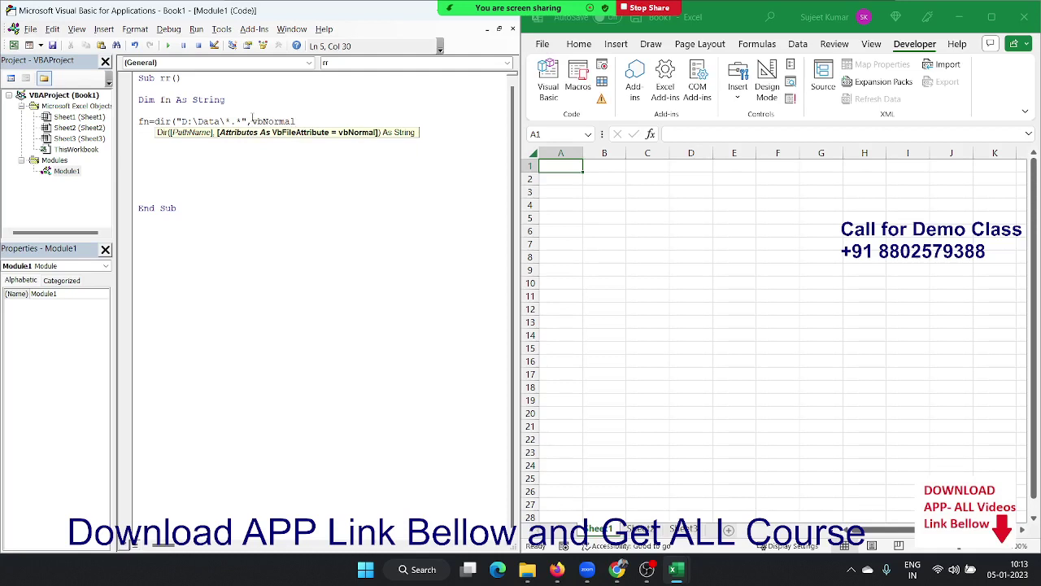
pyautogui.write(')')
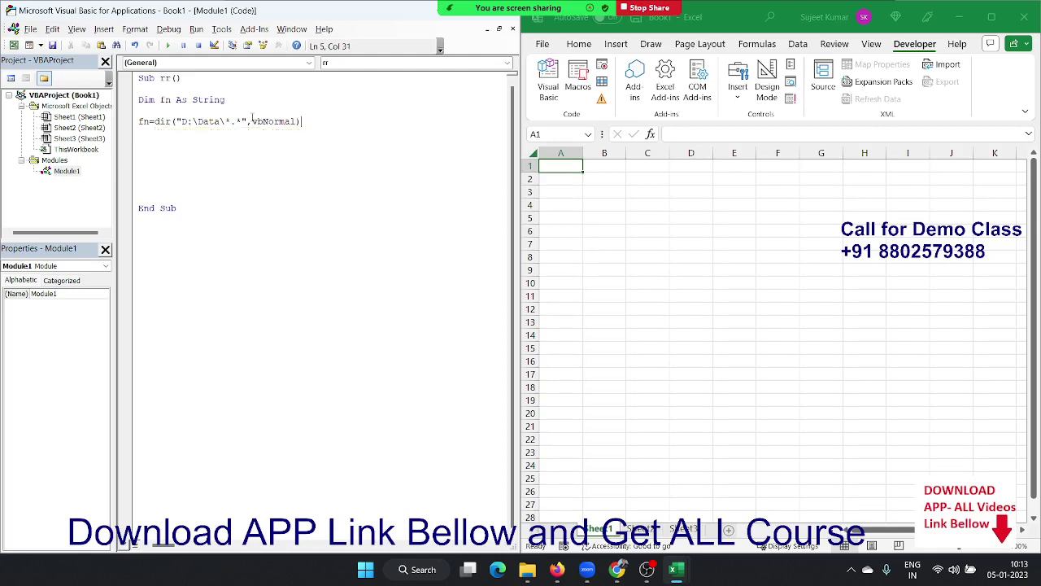
pyautogui.press('Return')
pyautogui.press('Return')
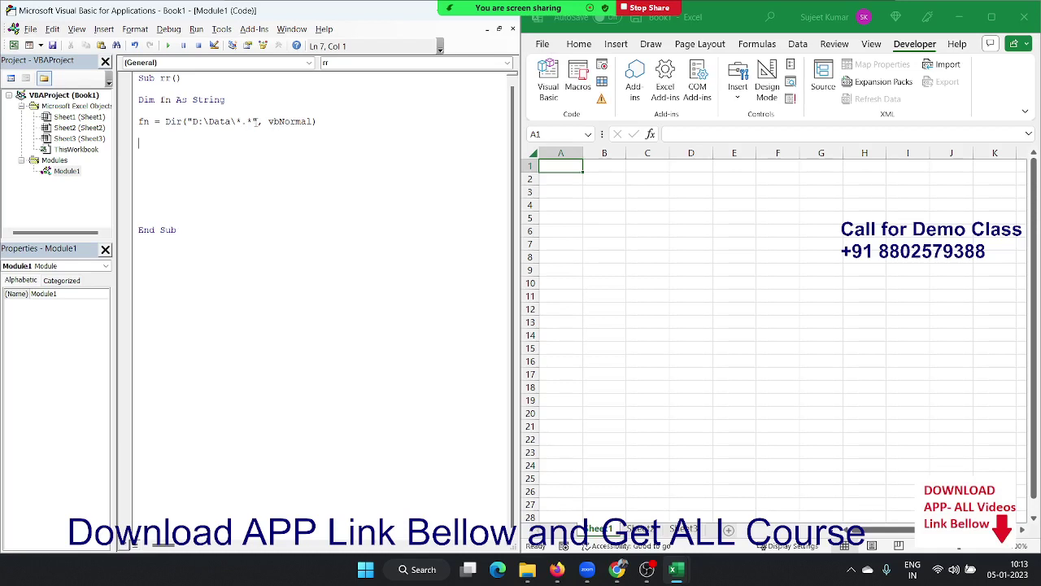
# - Add Range("A65000").End(xlUp).Offset(1, 0).Value = fn to write fn below column A's last cell
pyautogui.doubleClick(147, 122)
pyautogui.press('Down')
pyautogui.press('Down')
pyautogui.press('Down')
pyautogui.write('ran')
pyautogui.write('ge("')
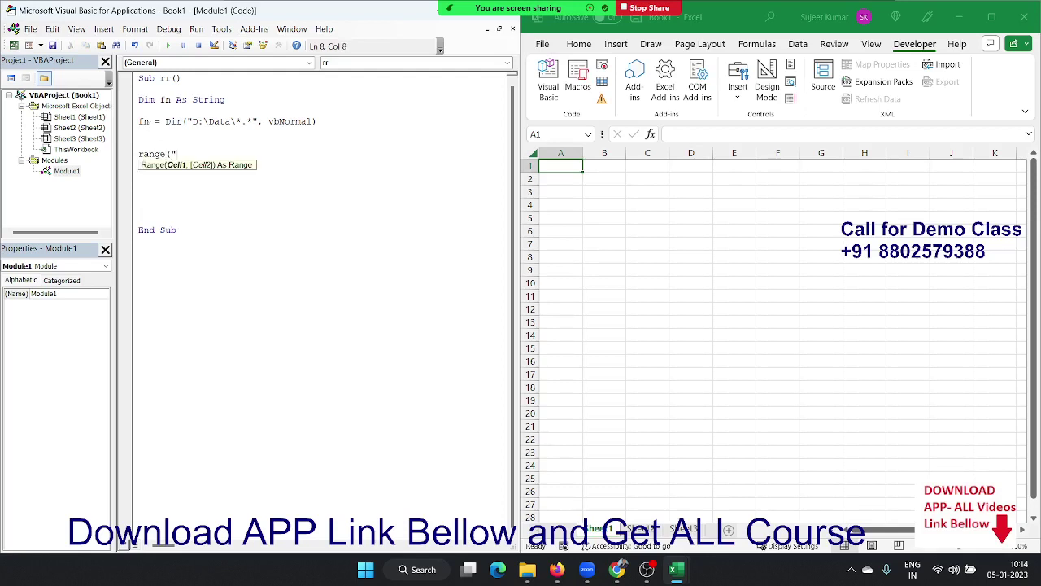
pyautogui.write('A6500')
pyautogui.write('0").')
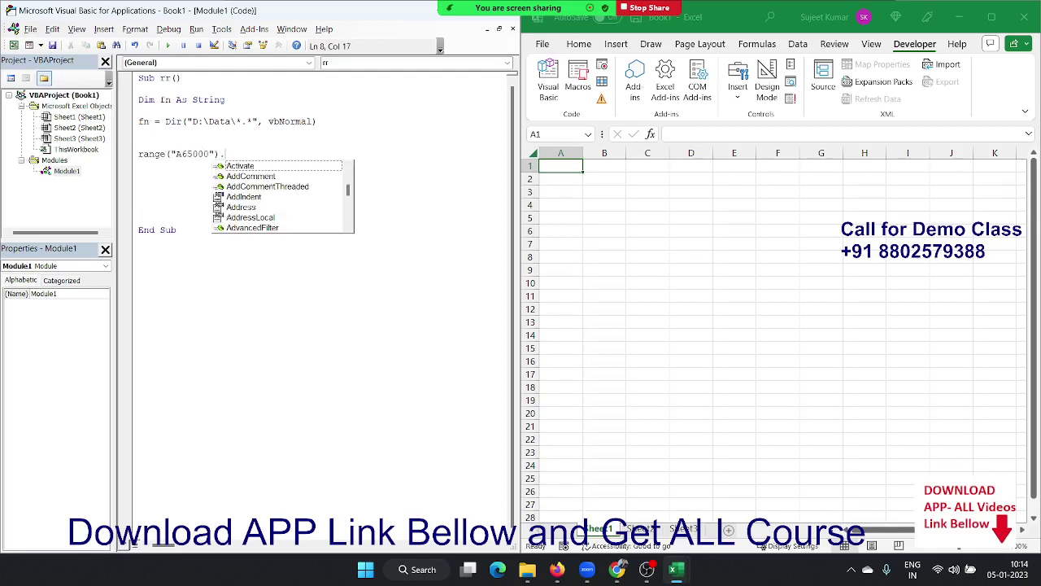
pyautogui.write('e')
pyautogui.press('Down')
pyautogui.press('Tab')
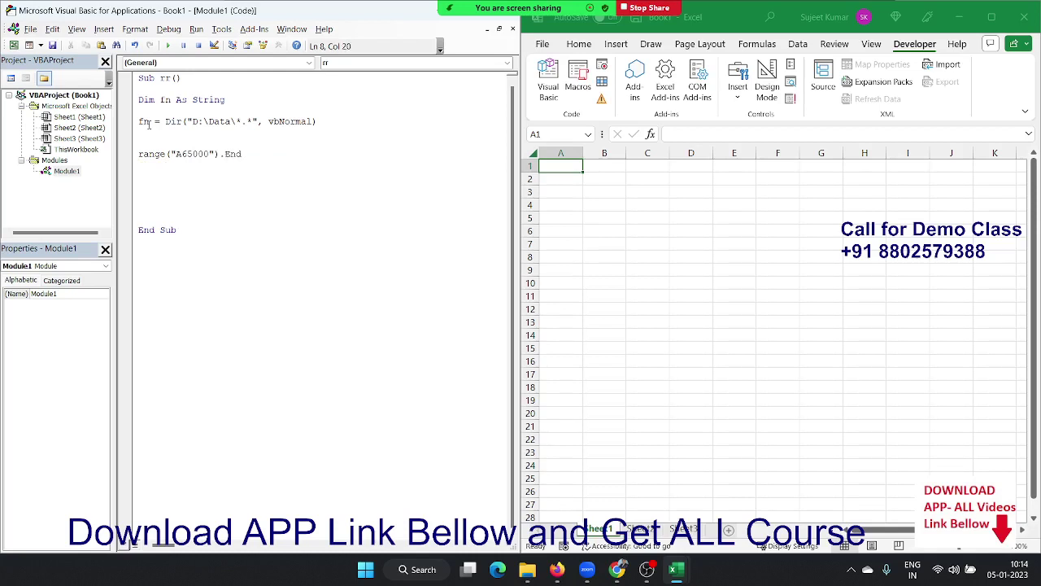
pyautogui.write('(')
pyautogui.press('Down')
pyautogui.press('Down')
pyautogui.press('Down')
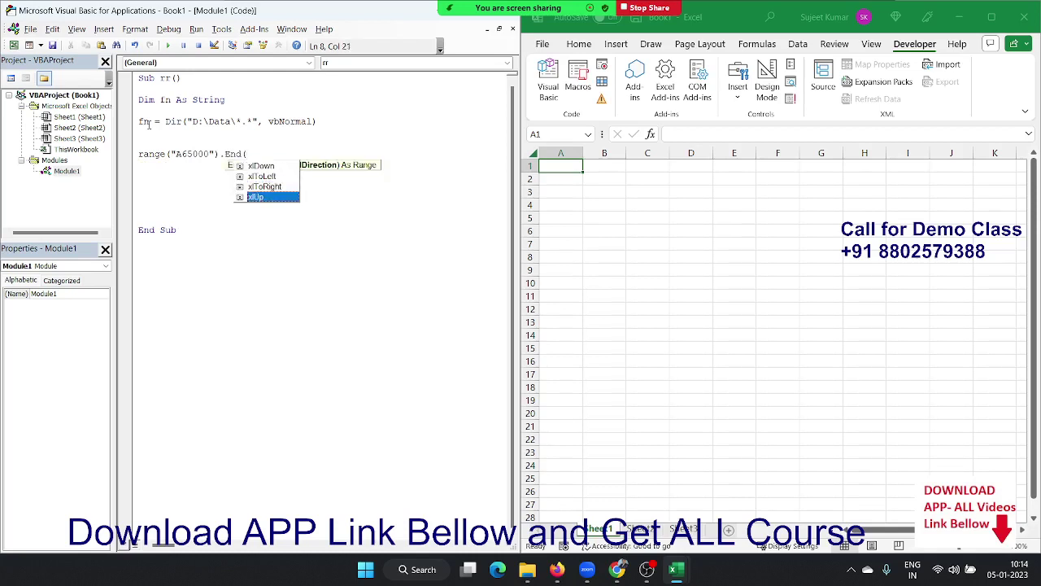
pyautogui.press('Tab')
pyautogui.write(')')
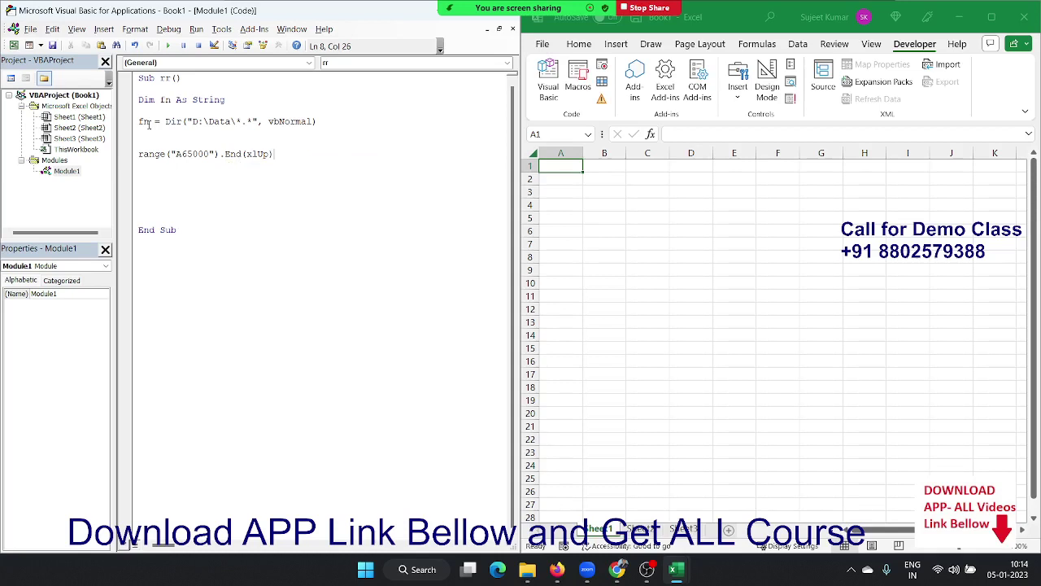
pyautogui.write('.of')
pyautogui.press('Tab')
pyautogui.write('(')
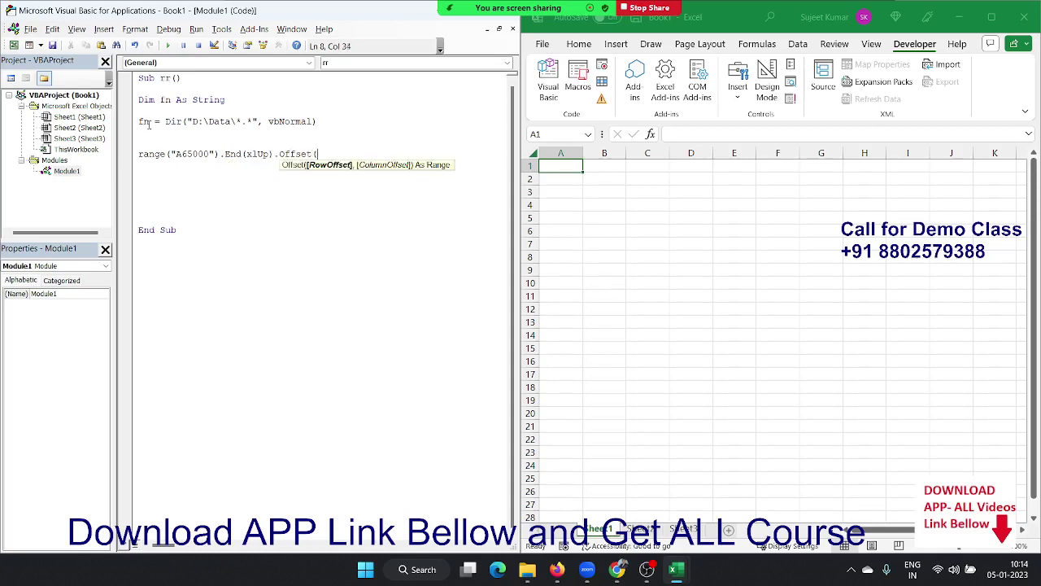
pyautogui.write('1,0')
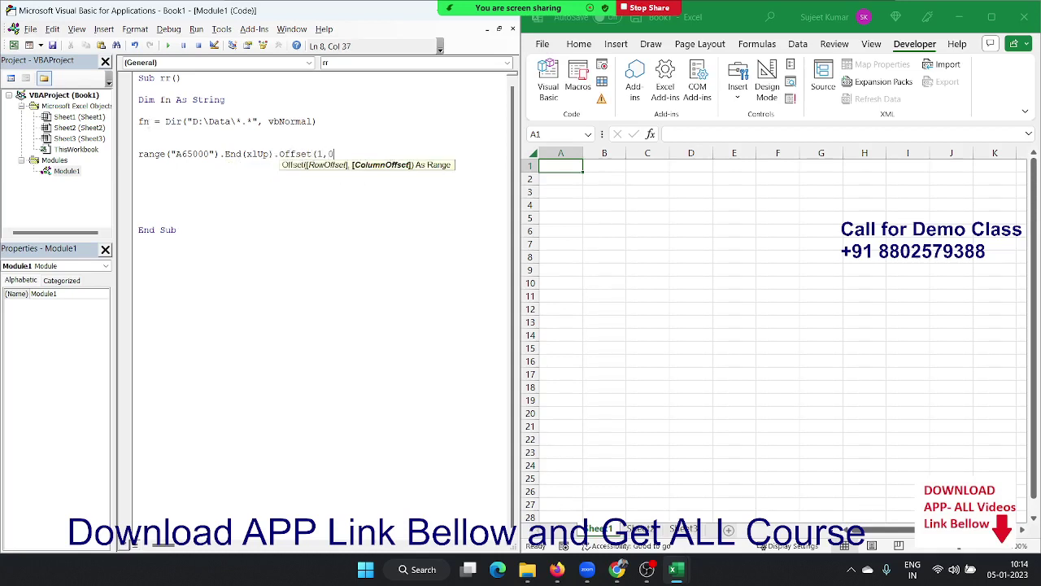
pyautogui.write(').v')
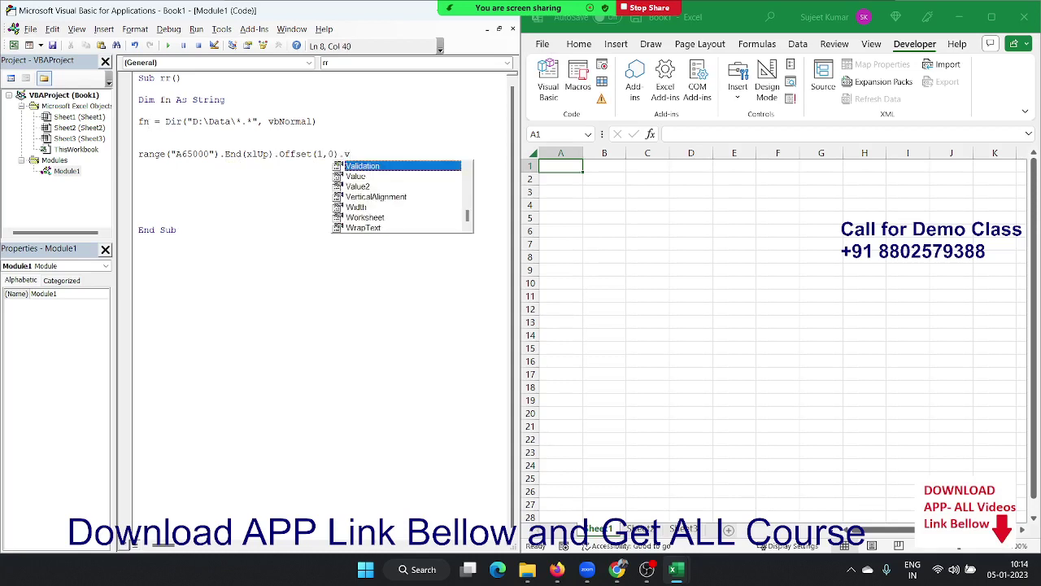
pyautogui.write('a')
pyautogui.press('Tab')
pyautogui.write('=')
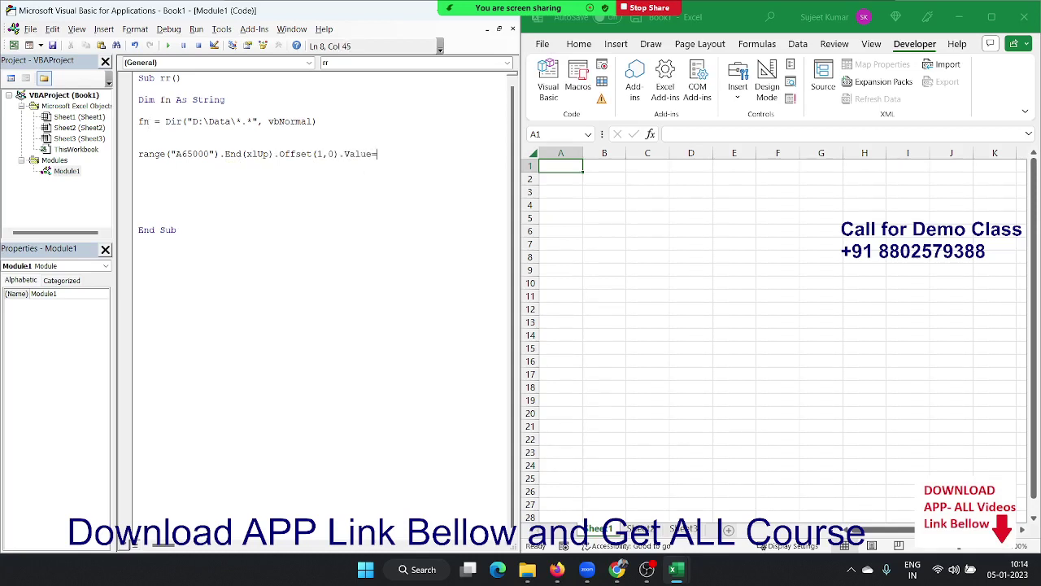
pyautogui.write('fn')
pyautogui.press('Return')
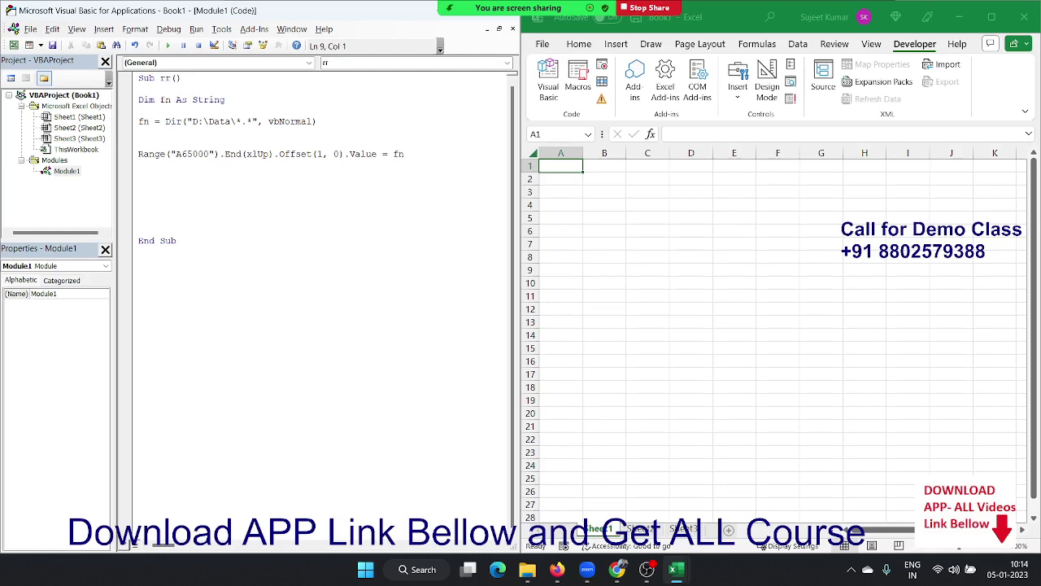
# - Add the line fn = Dir() to fetch the next file name, and select it
pyautogui.write('fn=')
pyautogui.write('dir(')
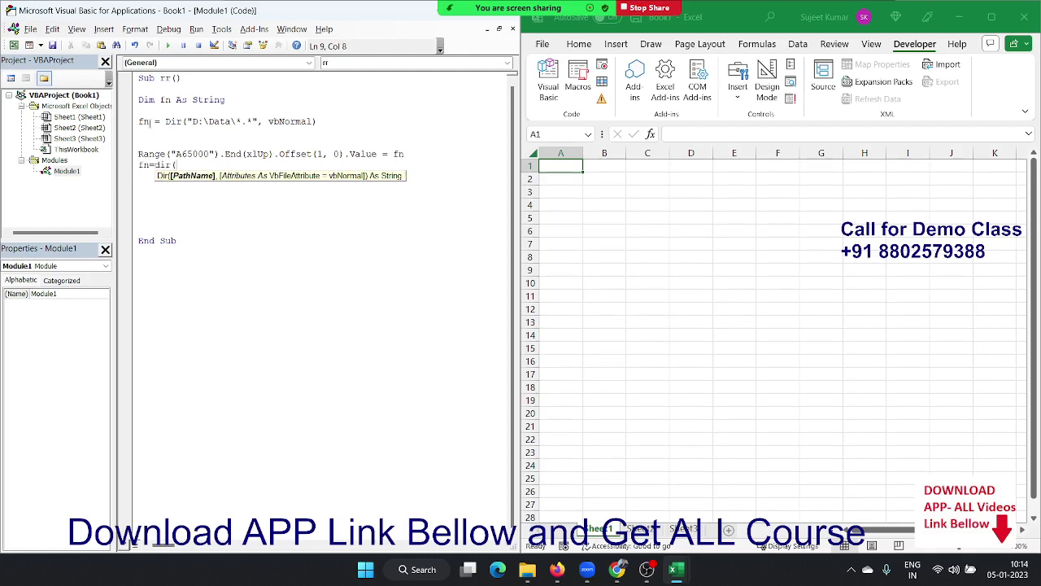
pyautogui.write(')')
pyautogui.press('Return')
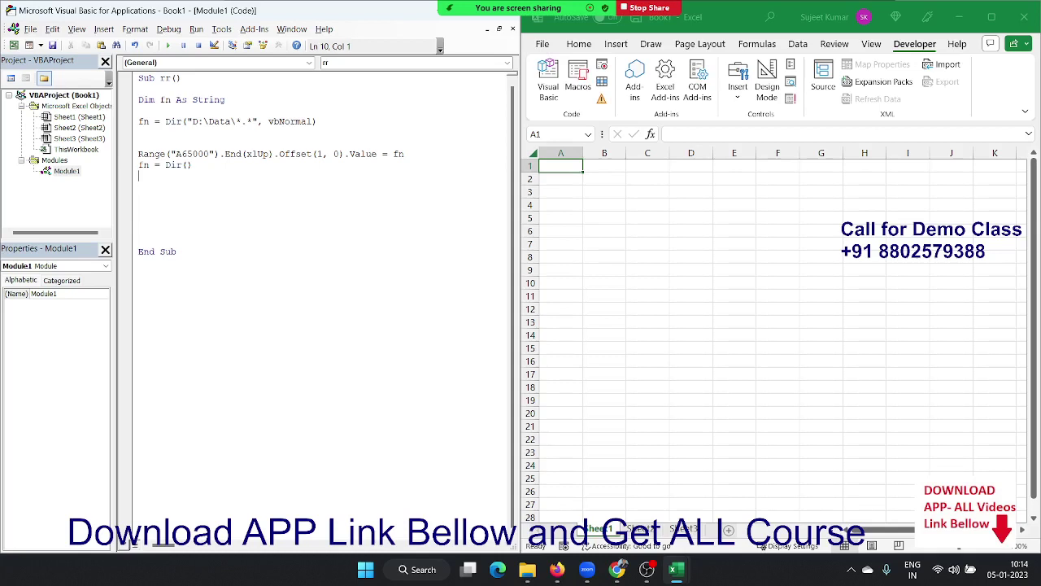
pyautogui.click(138, 164)
pyautogui.hotkey('shift', 'Down')
# - Copy the Range line below fn = Dir() and run the macro to write a file name
pyautogui.click(138, 154)
pyautogui.hotkey('shift', 'Down')
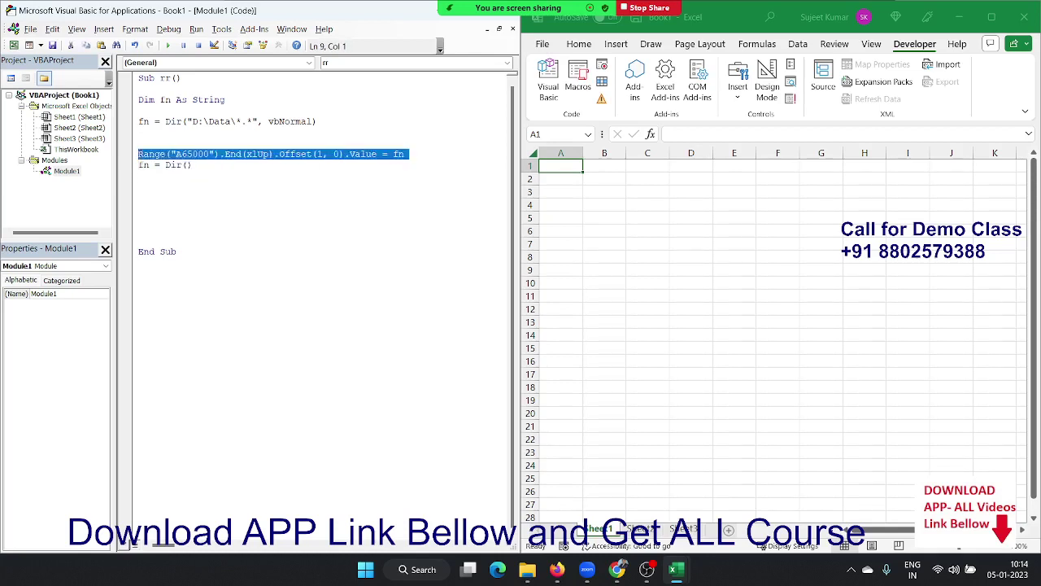
pyautogui.hotkey('ctrl', 'c')
pyautogui.press('Down')
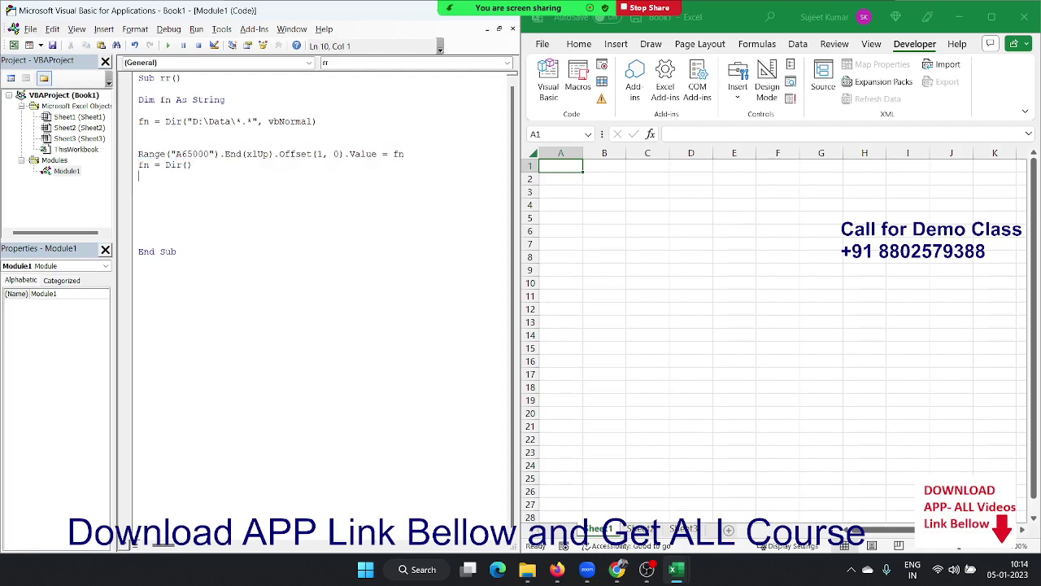
pyautogui.hotkey('ctrl', 'v')
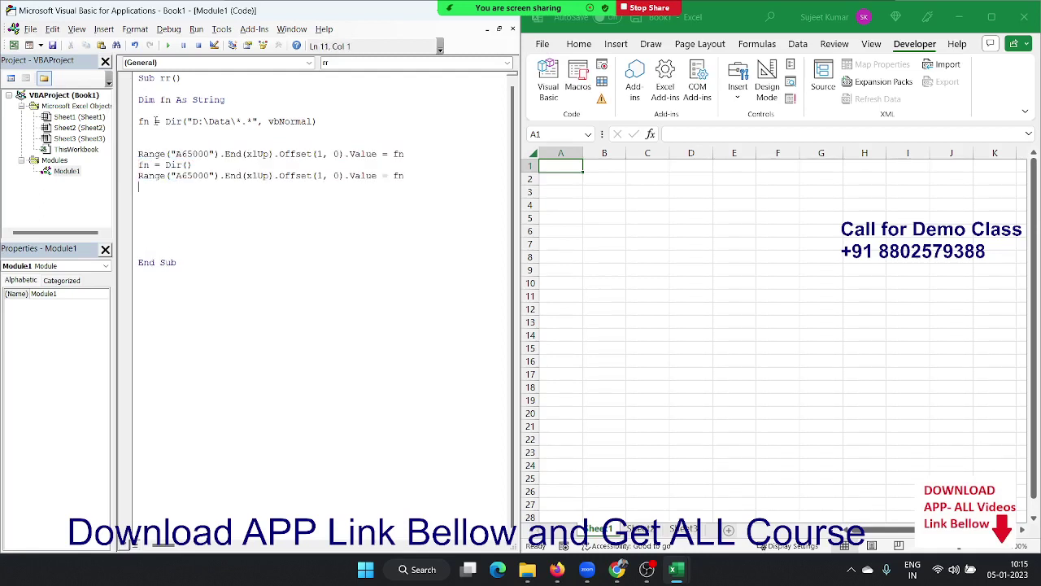
pyautogui.click(170, 48)
# - Paste two more fn = Dir()/Range pairs, running after each, until column A lists up to 4.xlsx
pyautogui.press('Up')
pyautogui.press('Up')
pyautogui.hotkey('shift', 'Down')
pyautogui.hotkey('shift', 'Down')
pyautogui.press('Right')
pyautogui.hotkey('ctrl', 'v')
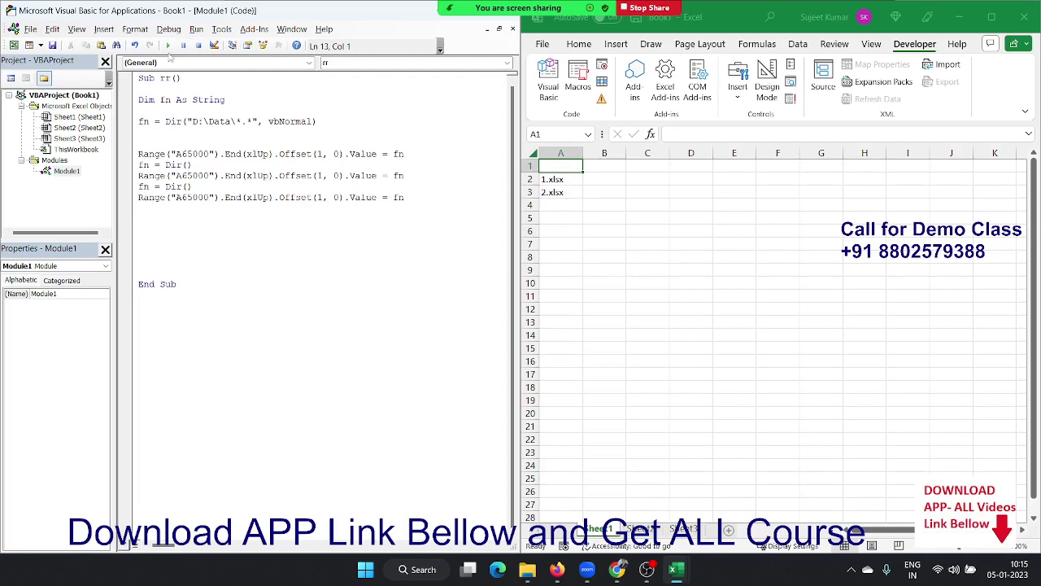
pyautogui.click(168, 46)
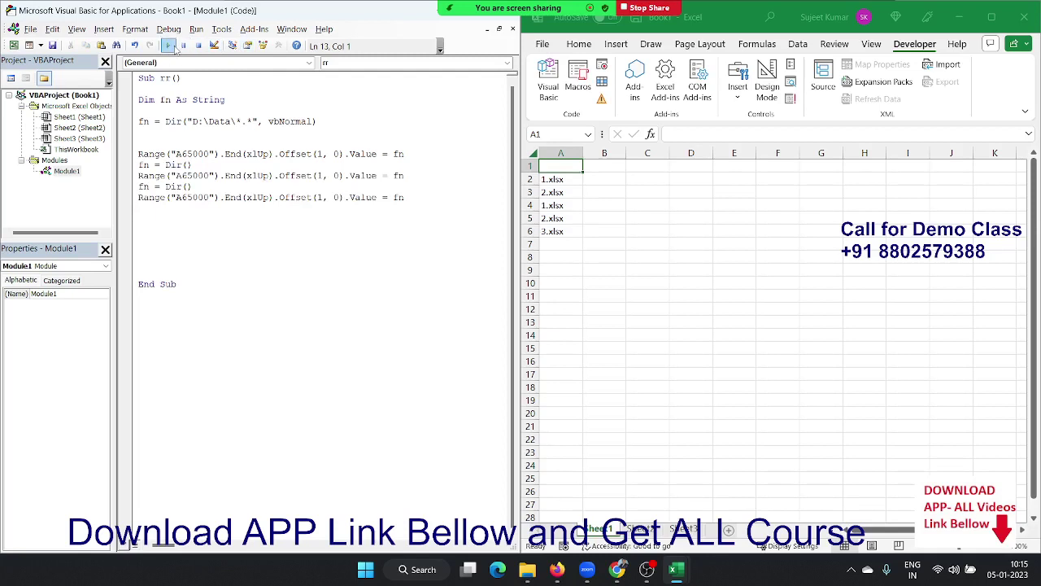
pyautogui.click(586, 230)
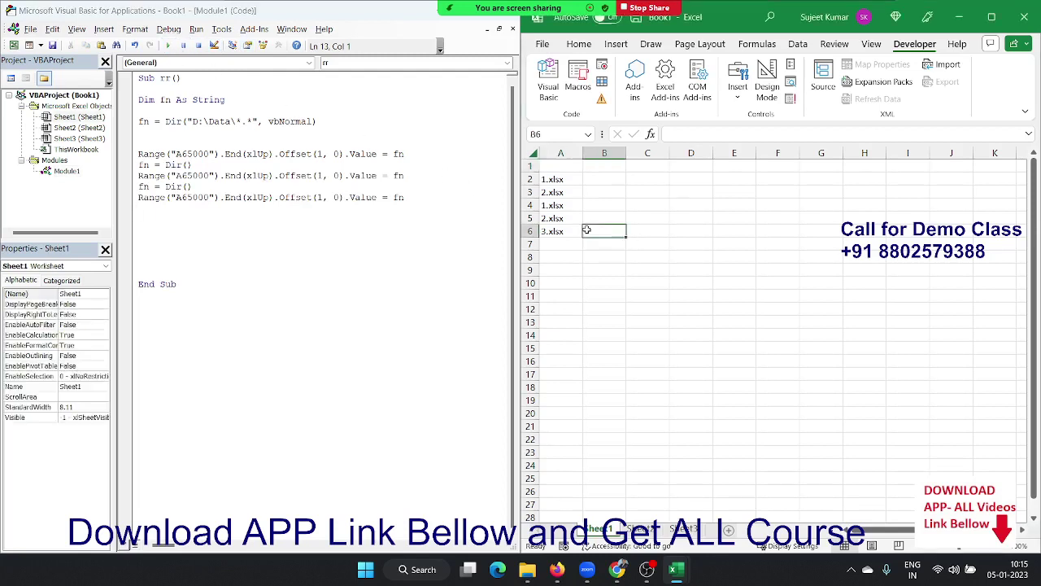
pyautogui.click(151, 209)
pyautogui.hotkey('ctrl', 'v')
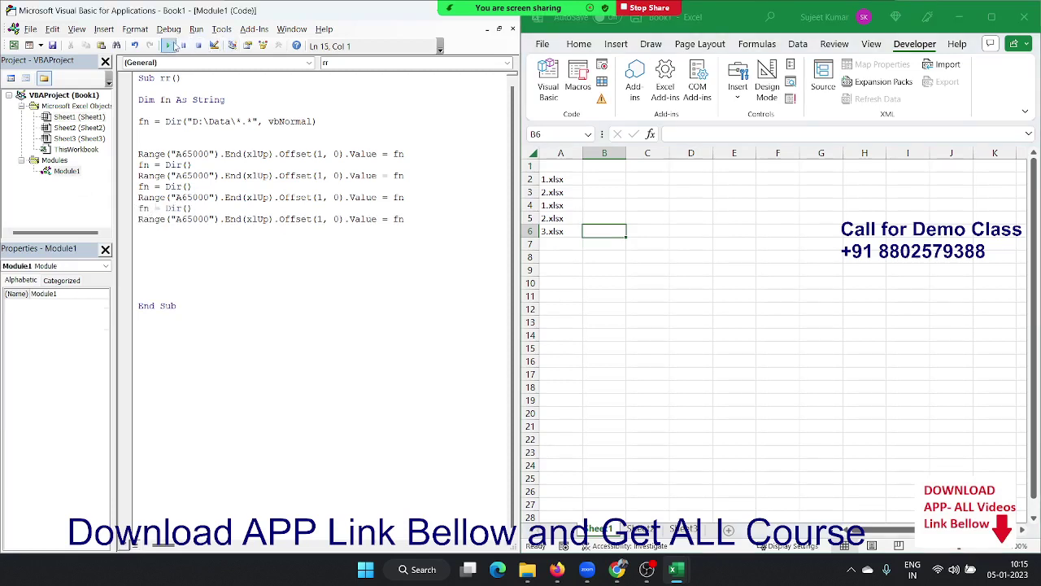
pyautogui.click(170, 46)
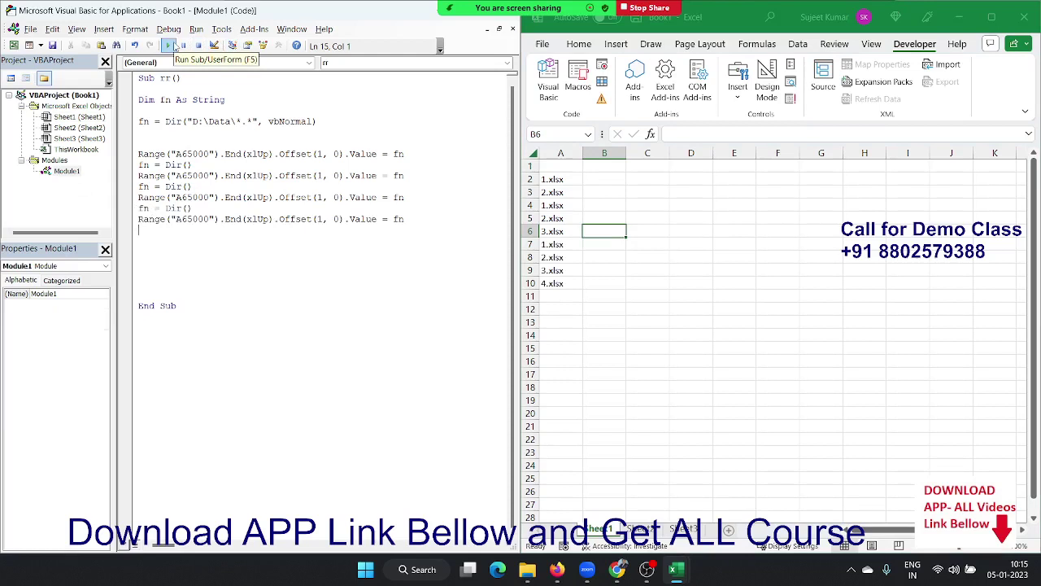
pyautogui.click(579, 177)
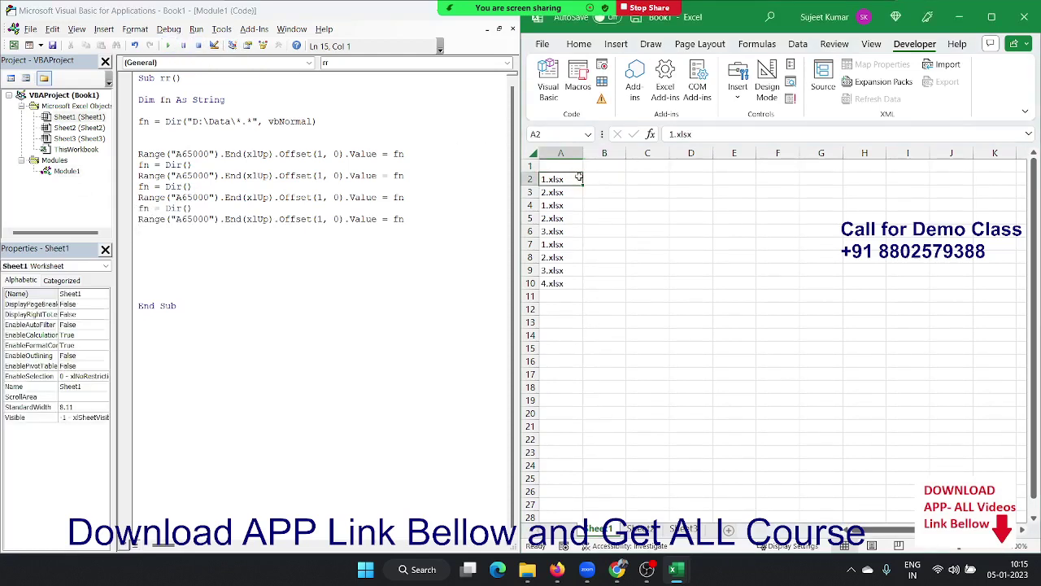
# - Clear A2:A10 and delete the duplicated Range and Dir lines, adding a blank line above Range
pyautogui.hotkey('ctrl', 'shift', 'Down')
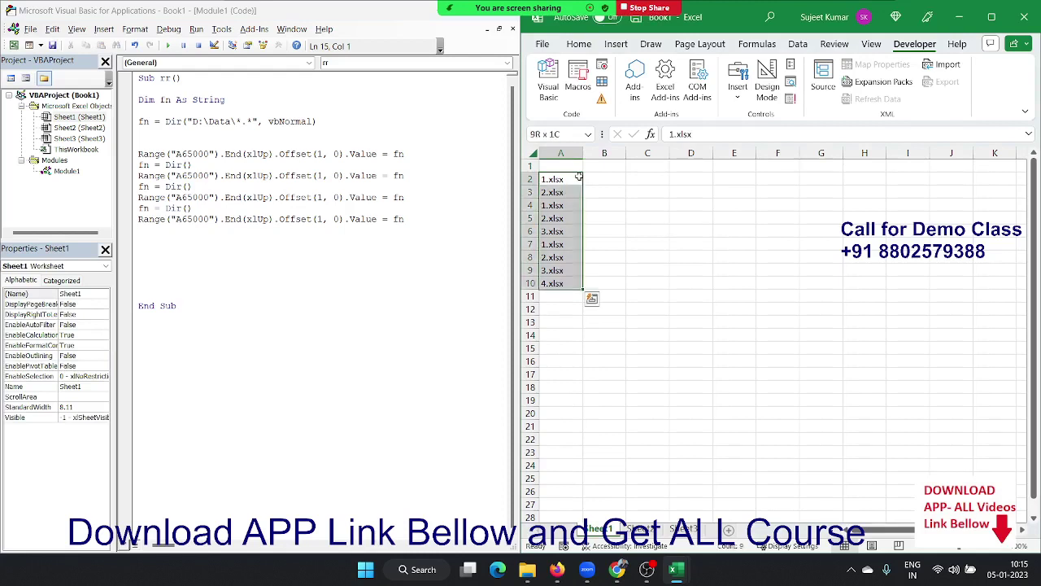
pyautogui.press('Delete')
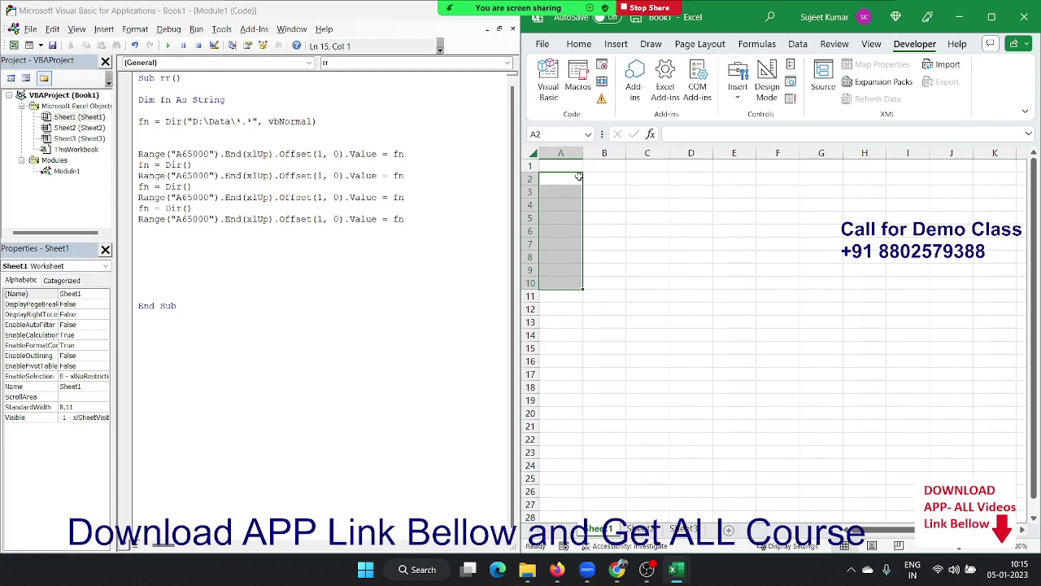
pyautogui.click(136, 197)
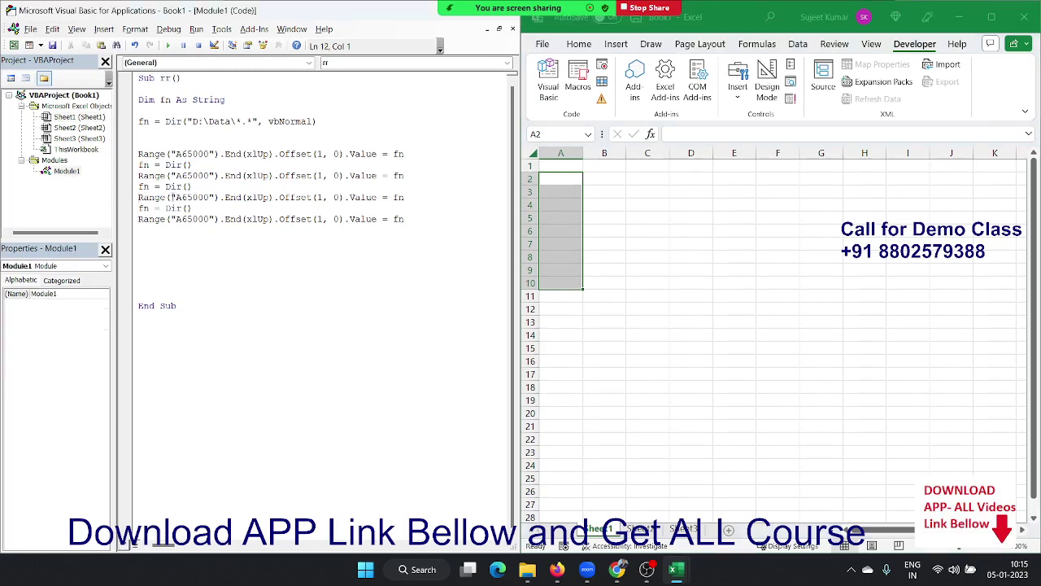
pyautogui.hotkey('shift', 'Down')
pyautogui.hotkey('shift', 'Down')
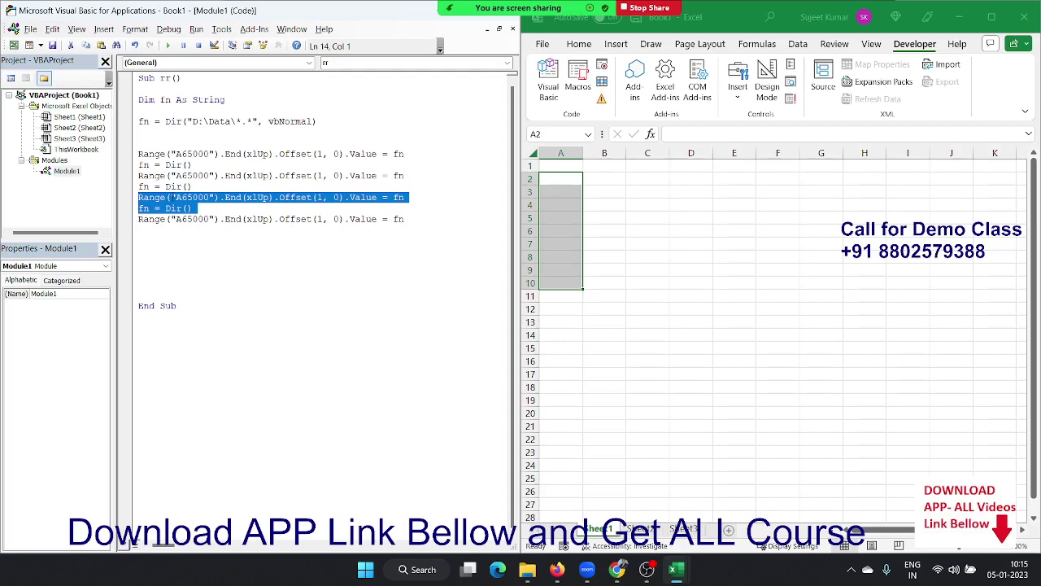
pyautogui.click(138, 175)
pyautogui.hotkey('shift', 'Down')
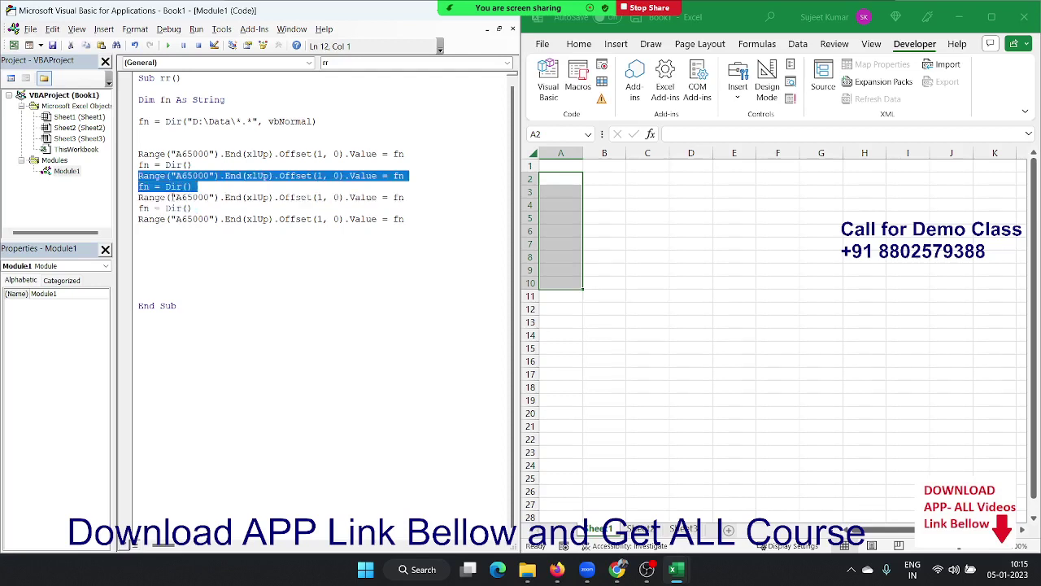
pyautogui.hotkey('shift', 'Down')
pyautogui.hotkey('shift', 'Down')
pyautogui.hotkey('shift', 'Down')
pyautogui.hotkey('shift', 'Down')
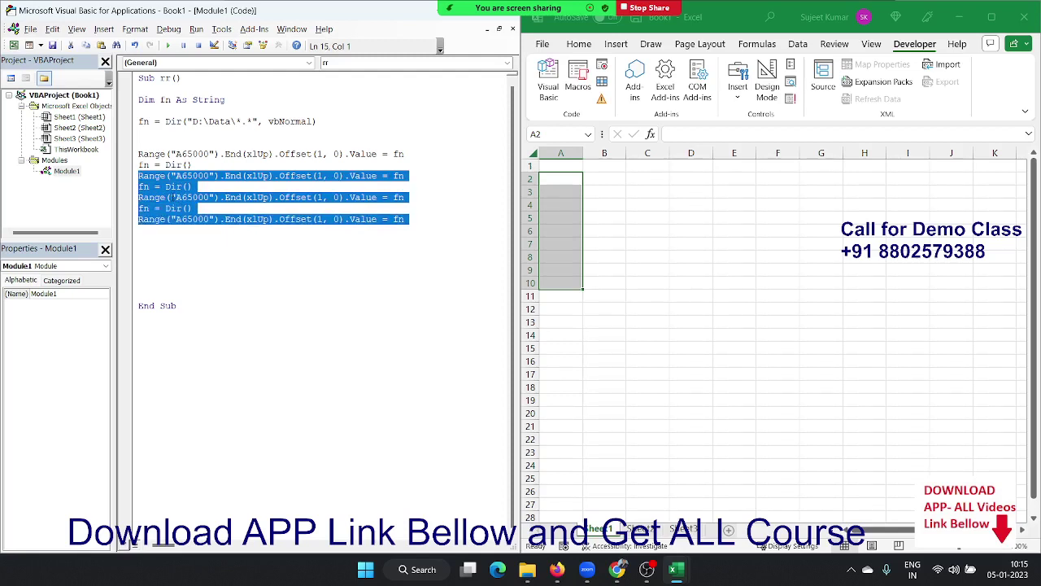
pyautogui.press('Delete')
pyautogui.press('Up')
pyautogui.press('Up')
pyautogui.press('Up')
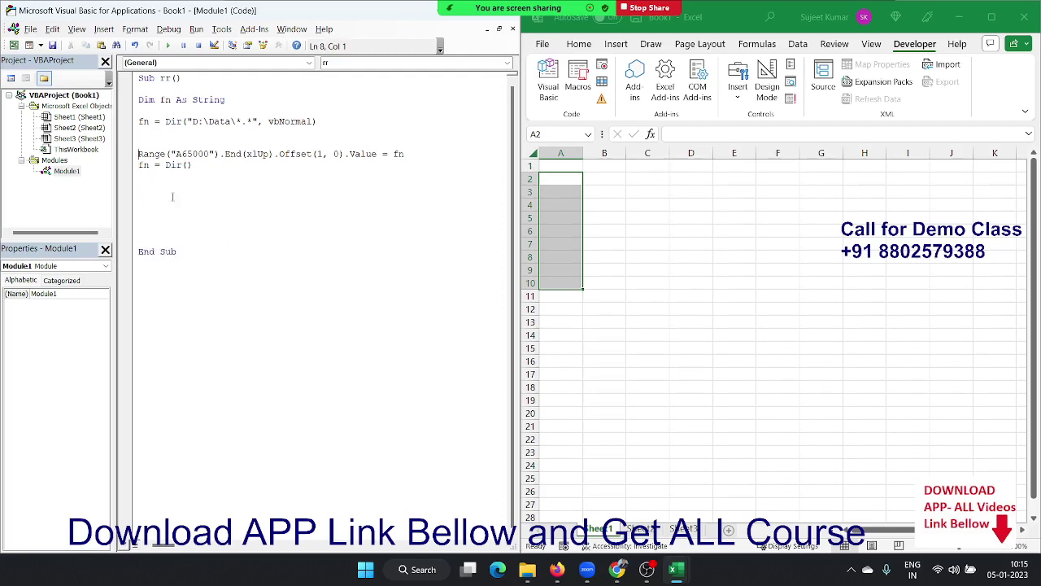
pyautogui.press('Return')
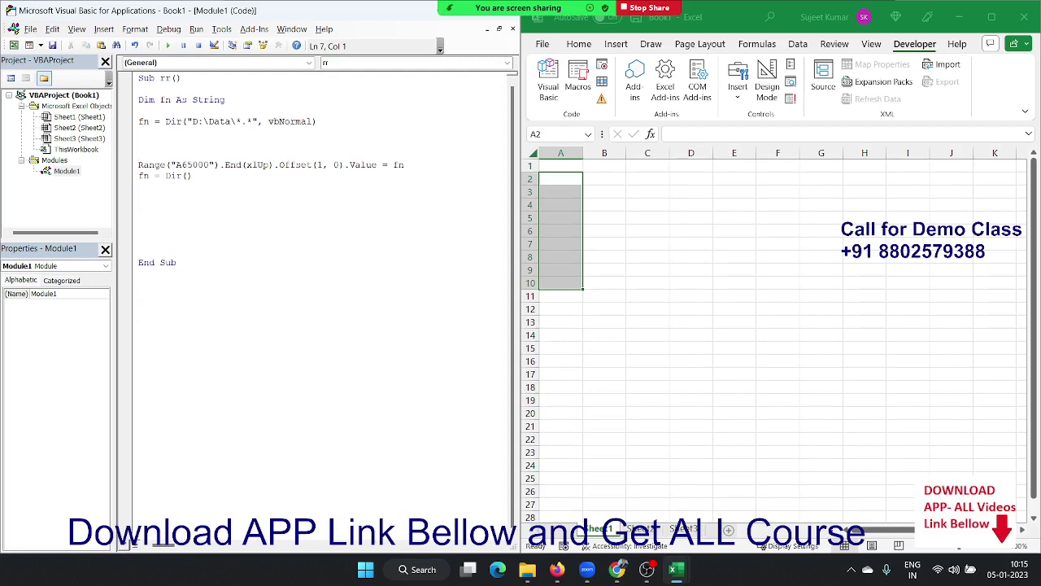
# - Type Do While fn<>"" above the Range line and Loop below fn = Dir()
pyautogui.write('do wh')
pyautogui.write('ile fn')
pyautogui.write('<>"')
pyautogui.write('"')
pyautogui.click(139, 196)
pyautogui.write('loop')
pyautogui.click(157, 175)
# - Remove the empty line between fn = Dir() and Loop
pyautogui.click(149, 175)
pyautogui.hotkey('shift', 'Left')
pyautogui.hotkey('shift', 'Left')
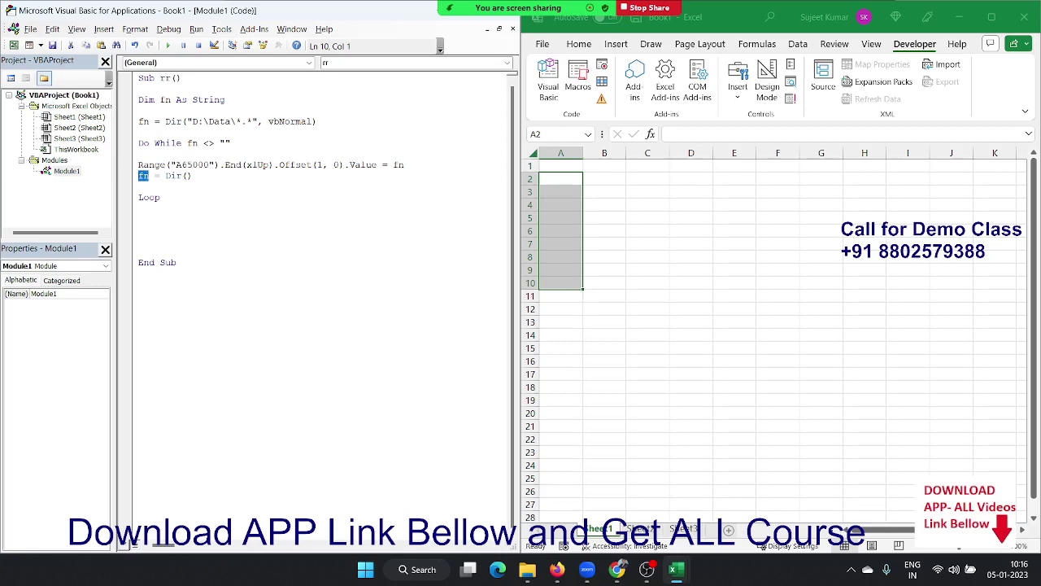
pyautogui.press('Left')
pyautogui.hotkey('shift', 'Down')
pyautogui.press('Right')
pyautogui.press('Delete')
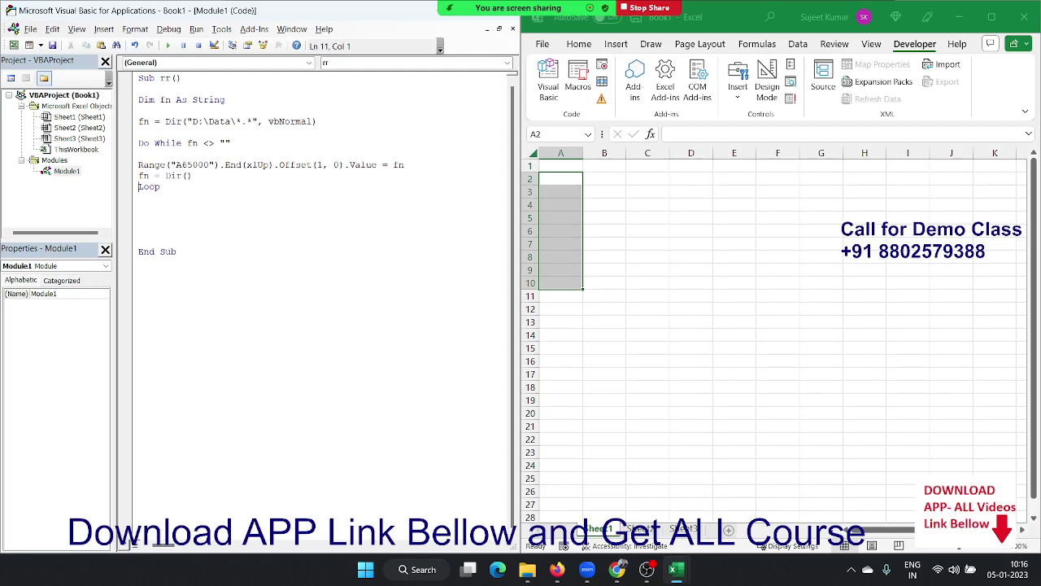
pyautogui.hotkey('shift', 'Down')
pyautogui.press('Up')
pyautogui.press('Up')
pyautogui.press('Up')
pyautogui.press('Up')
pyautogui.press('Up')
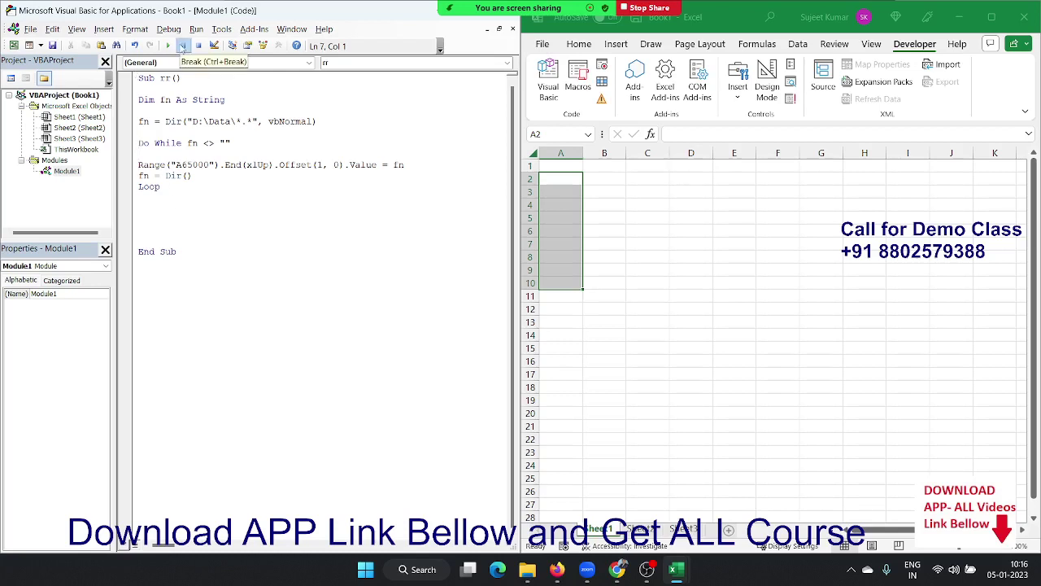
# - Run the looped macro so A2:A8 lists 1.xlsx through 7.xlsx
pyautogui.click(173, 46)
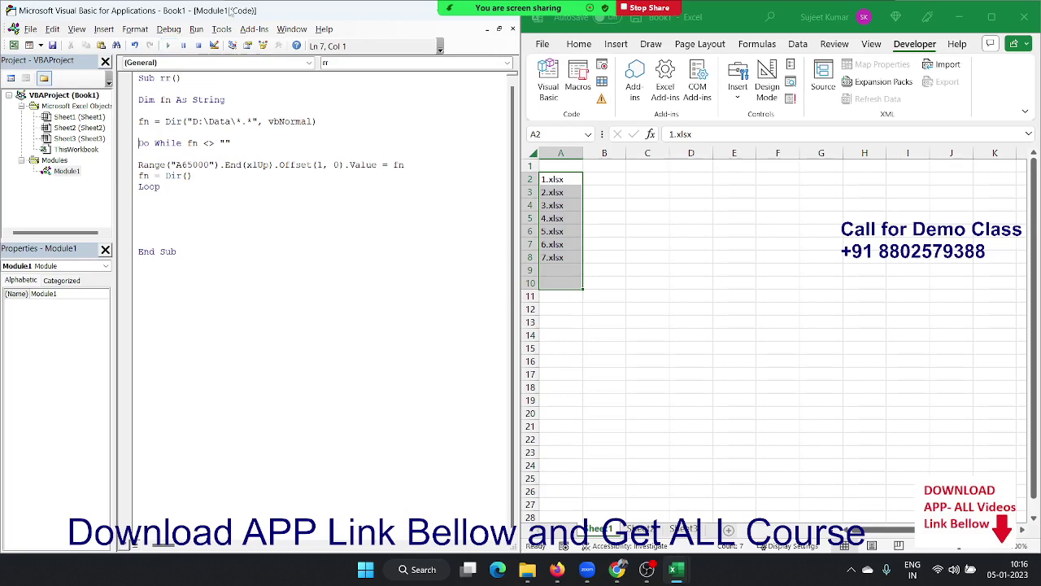
pyautogui.moveTo(473, 9)
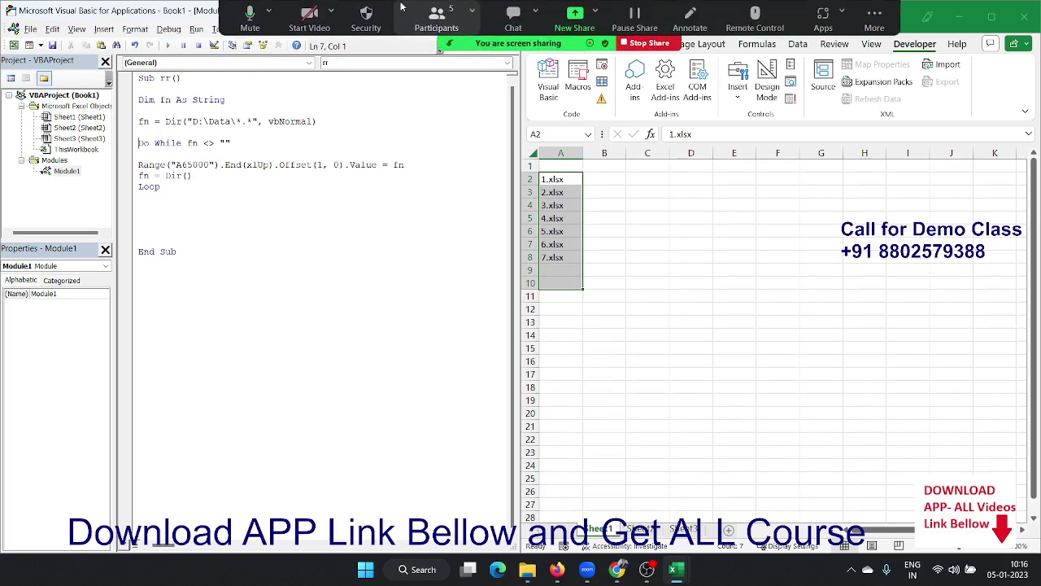
pyautogui.click(248, 12)
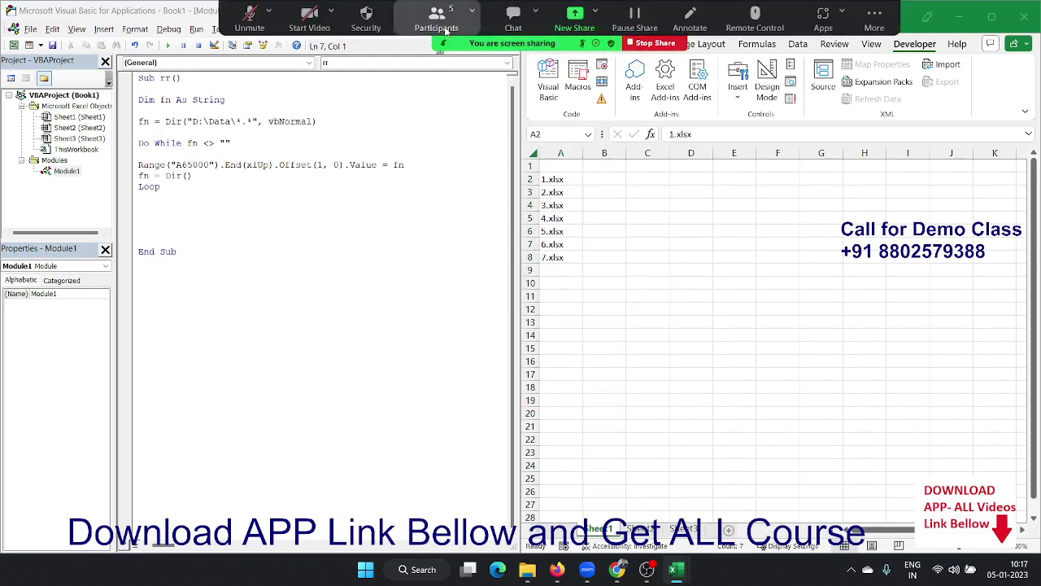
pyautogui.click(437, 18)
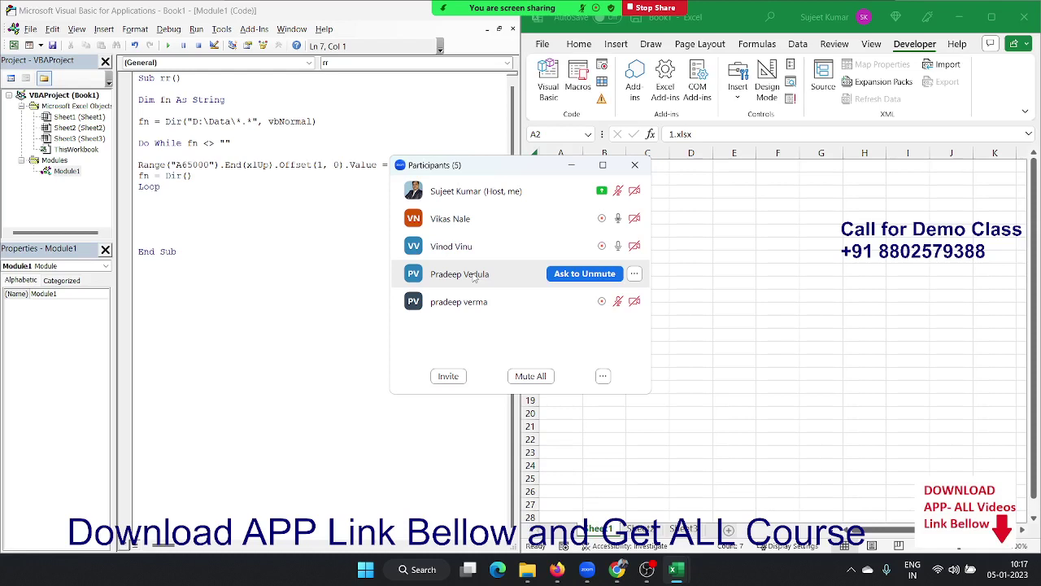
pyautogui.click(634, 164)
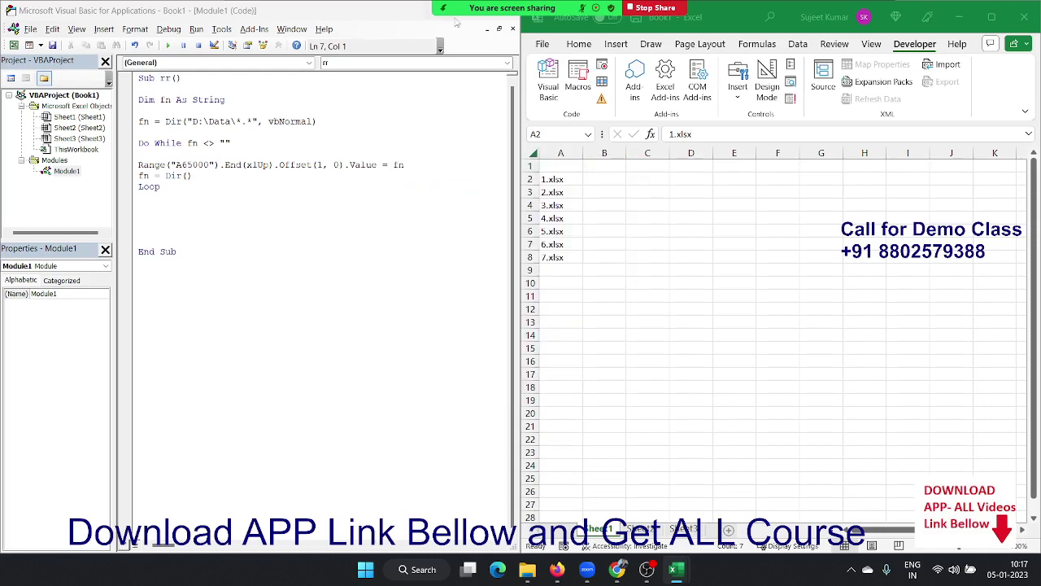
pyautogui.moveTo(288, 27)
pyautogui.click(252, 23)
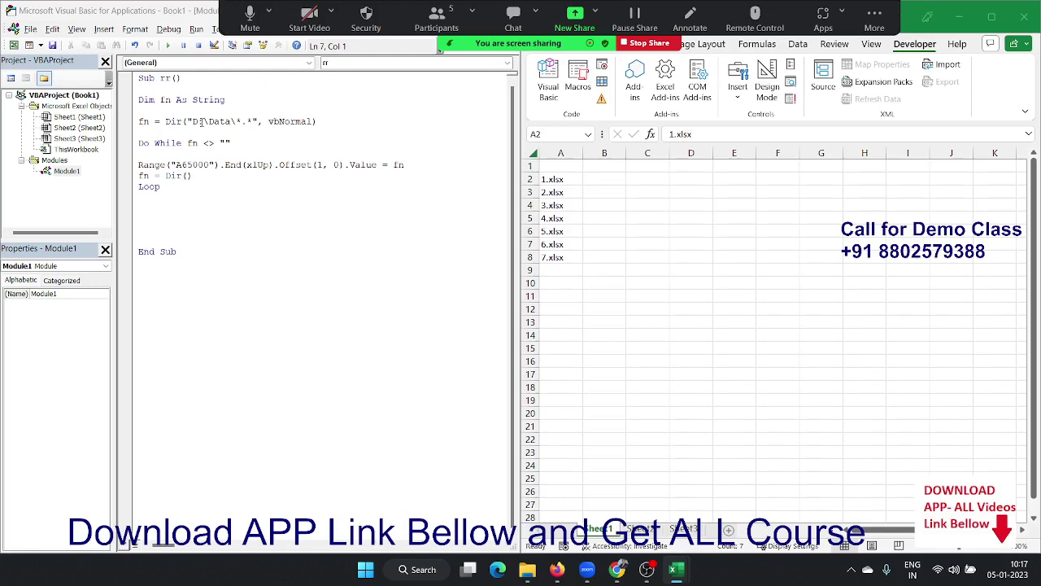
# - Change the Dir pattern from *.* to *Data* so only names containing Data match
pyautogui.click(248, 122)
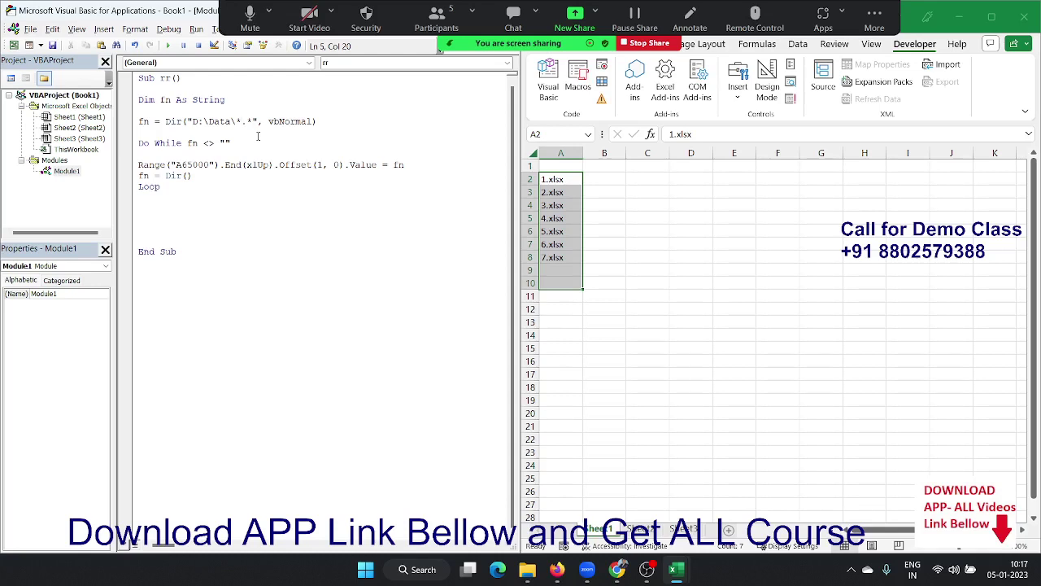
pyautogui.write('Data')
pyautogui.press('Delete')
# - Change the Dir pattern's Data to 2023-JAN, then delete it and type a dot to get D:\Data\*.*
pyautogui.press('BackSpace')
pyautogui.press('BackSpace')
pyautogui.press('BackSpace')
pyautogui.press('BackSpace')
pyautogui.write('2022')
pyautogui.write('-')
pyautogui.press('BackSpace')
pyautogui.press('BackSpace')
pyautogui.press('BackSpace')
pyautogui.write('23-')
pyautogui.write('JAN')
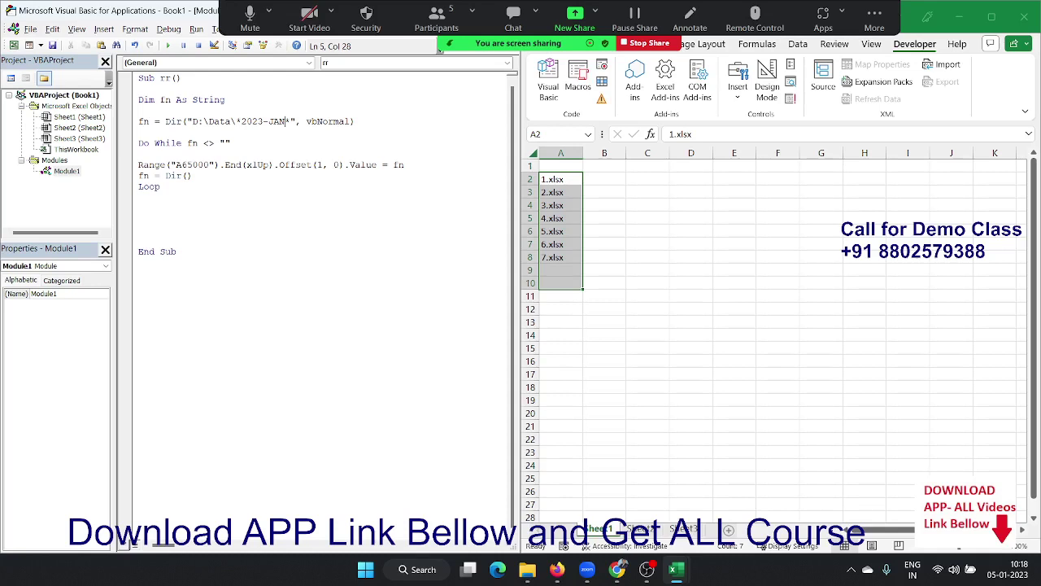
pyautogui.press('BackSpace')
pyautogui.press('BackSpace')
pyautogui.press('BackSpace')
pyautogui.press('BackSpace')
pyautogui.press('BackSpace')
pyautogui.press('BackSpace')
pyautogui.press('BackSpace')
pyautogui.press('BackSpace')
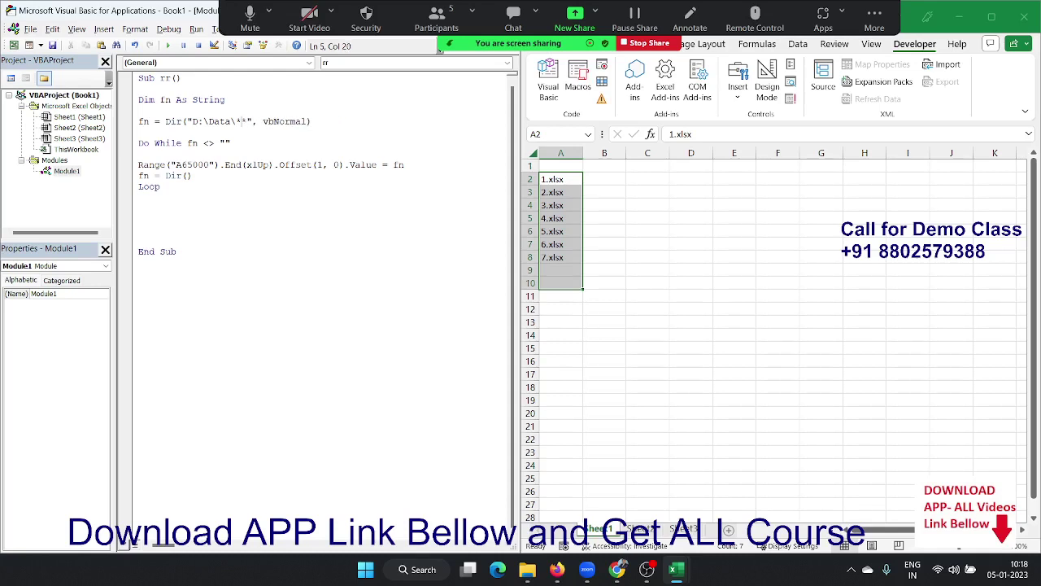
pyautogui.write('.')
pyautogui.click(254, 121)
pyautogui.click(268, 121)
pyautogui.hotkey('shift', 'Right')
pyautogui.hotkey('shift', 'Right')
pyautogui.hotkey('shift', 'Right')
pyautogui.hotkey('shift', 'Right')
pyautogui.hotkey('shift', 'Right')
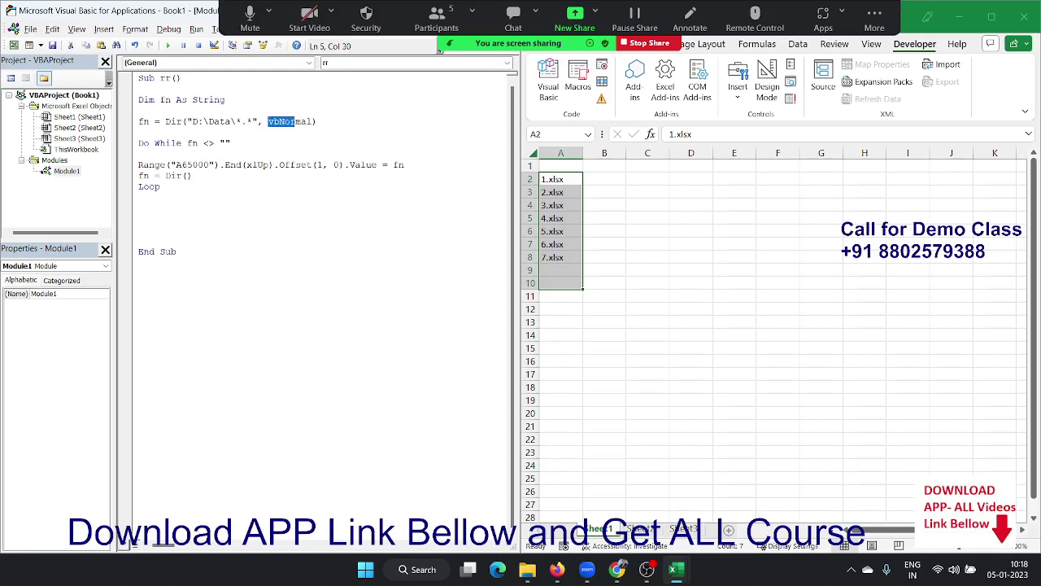
pyautogui.hotkey('shift', 'Right')
pyautogui.hotkey('shift', 'Right')
pyautogui.hotkey('shift', 'Right')
pyautogui.hotkey('shift', 'Right')
pyautogui.hotkey('shift', 'Right')
pyautogui.hotkey('shift', 'Right')
pyautogui.press('Left')
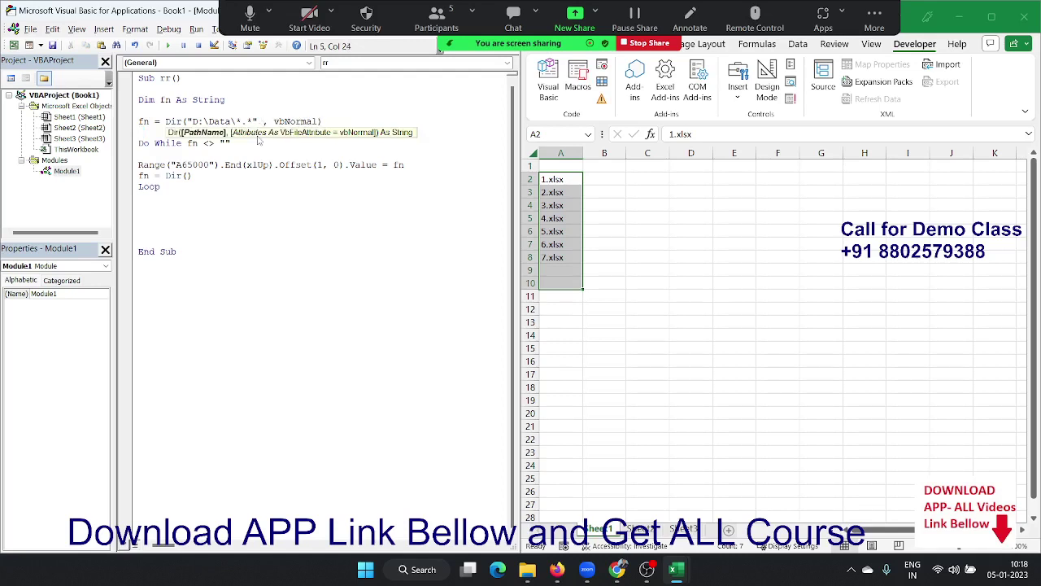
pyautogui.press('Right')
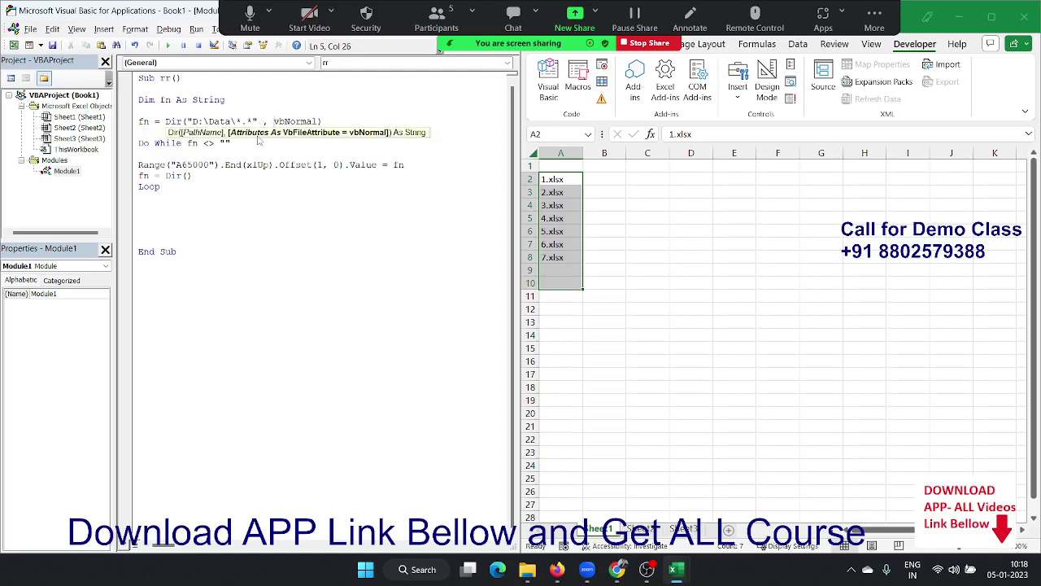
pyautogui.press('BackSpace')
pyautogui.press('Up')
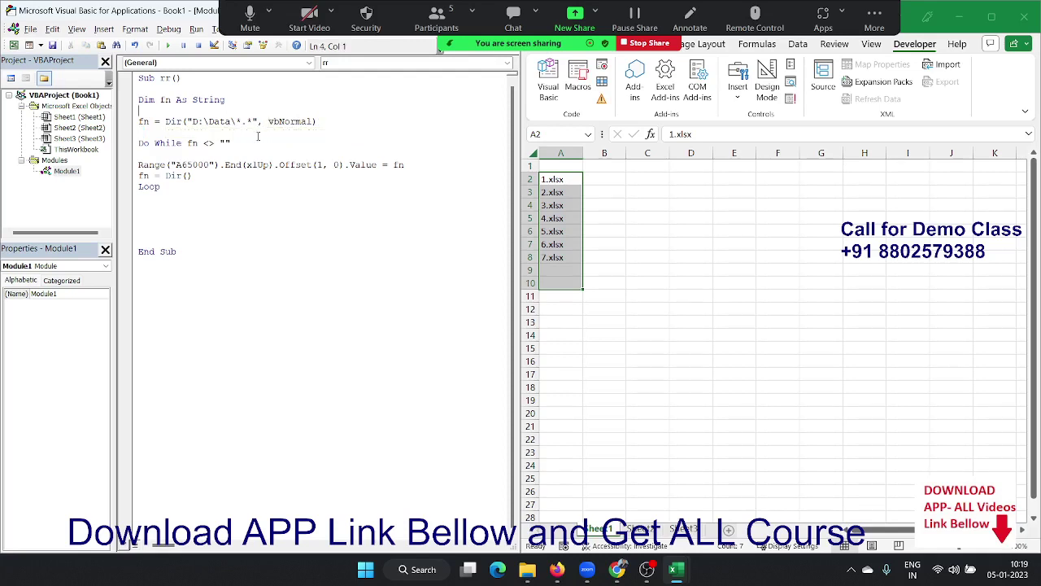
pyautogui.press('Down')
pyautogui.press('Down')
pyautogui.click(271, 165)
pyautogui.moveTo(405, 166); pyautogui.dragTo(389, 170)
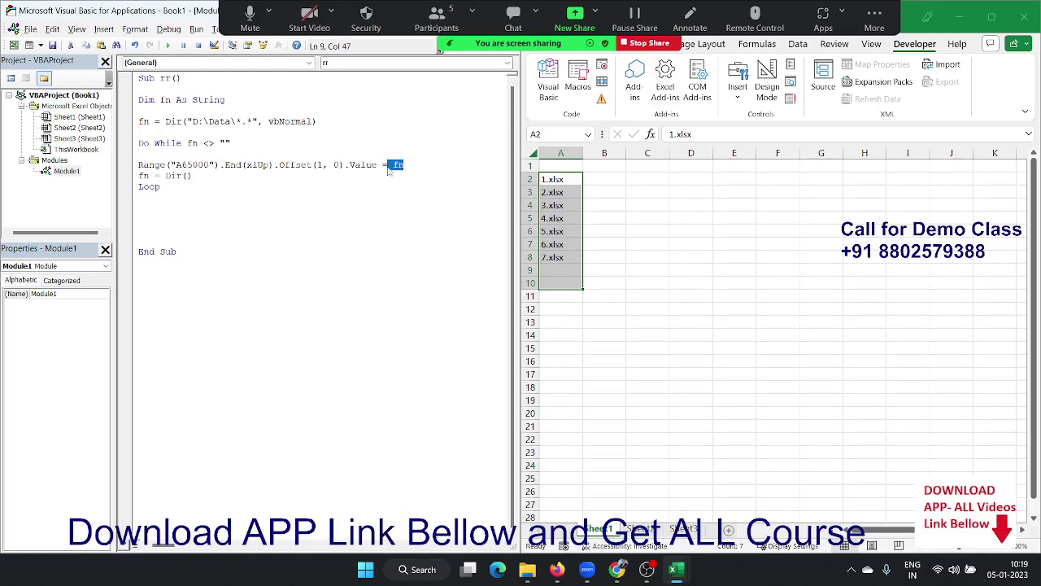